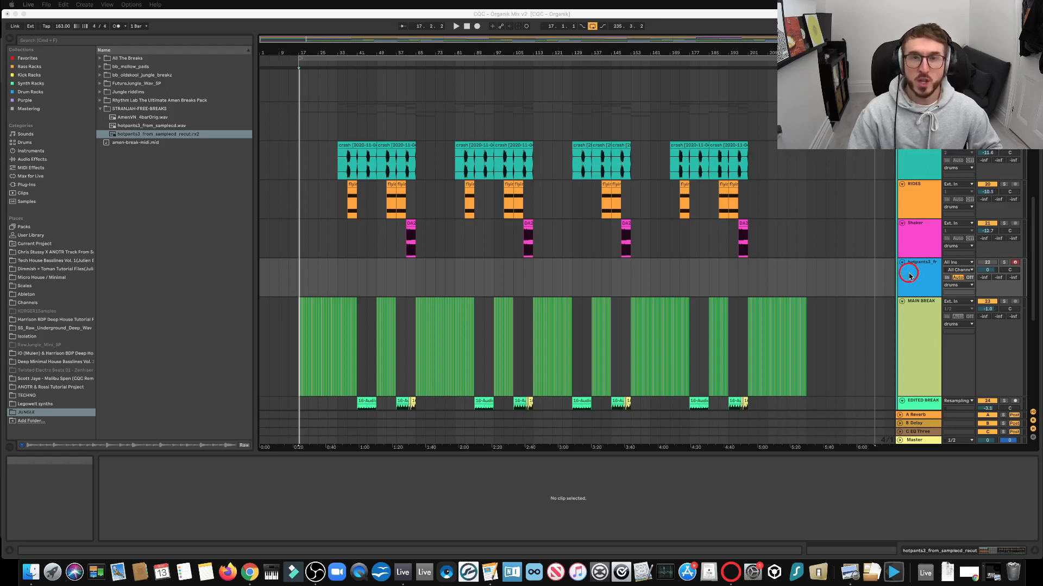
Select the hotpants3_from_samplecd_recut.rx2 break in the STRANJAH-FREE-BREAKS folder and check its Slice to New MIDI Track option
left_click(157, 135)
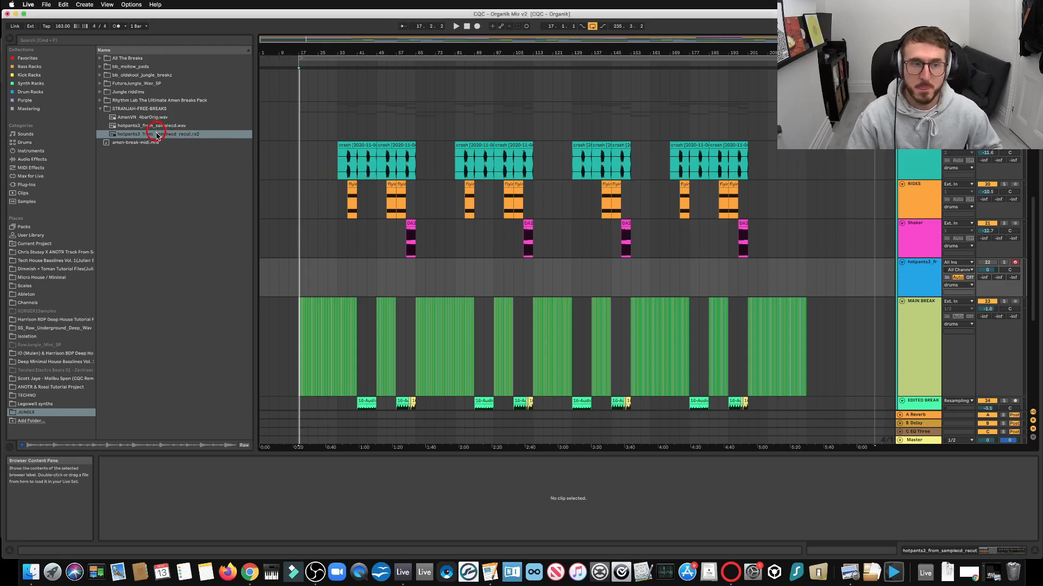
left_click(157, 135)
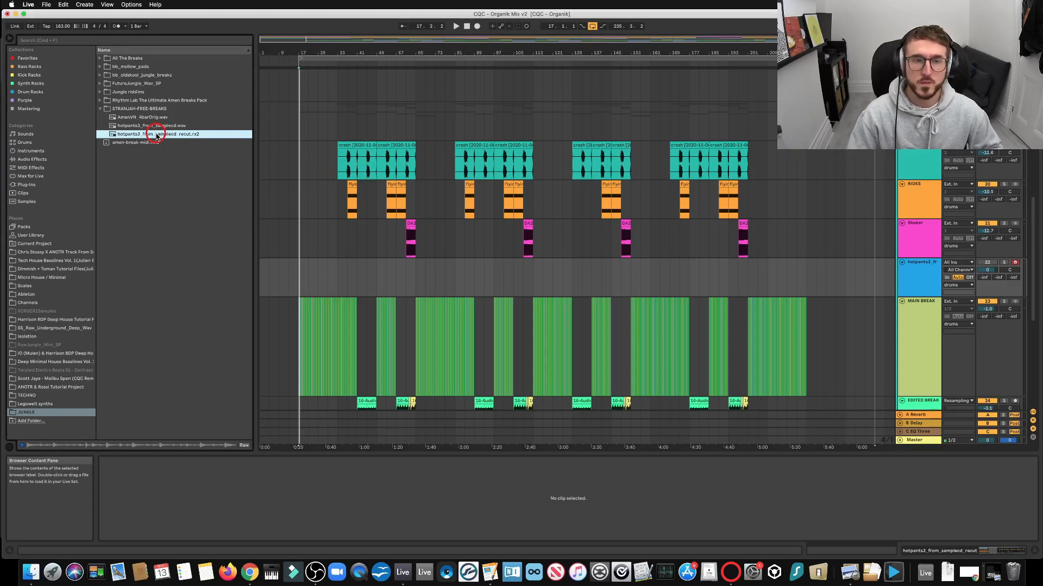
left_click(158, 203)
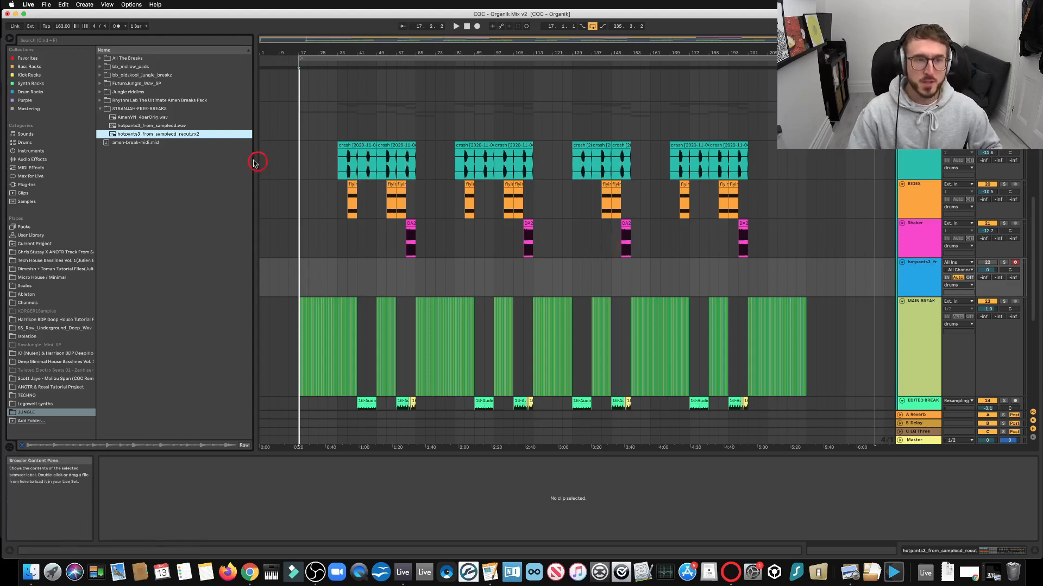
right_click(170, 136)
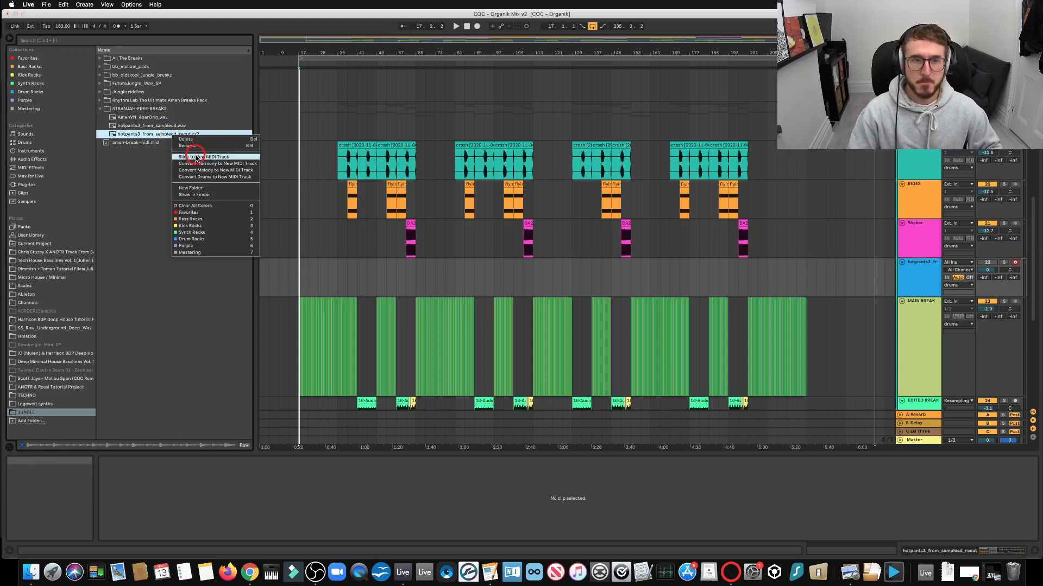
left_click(129, 159)
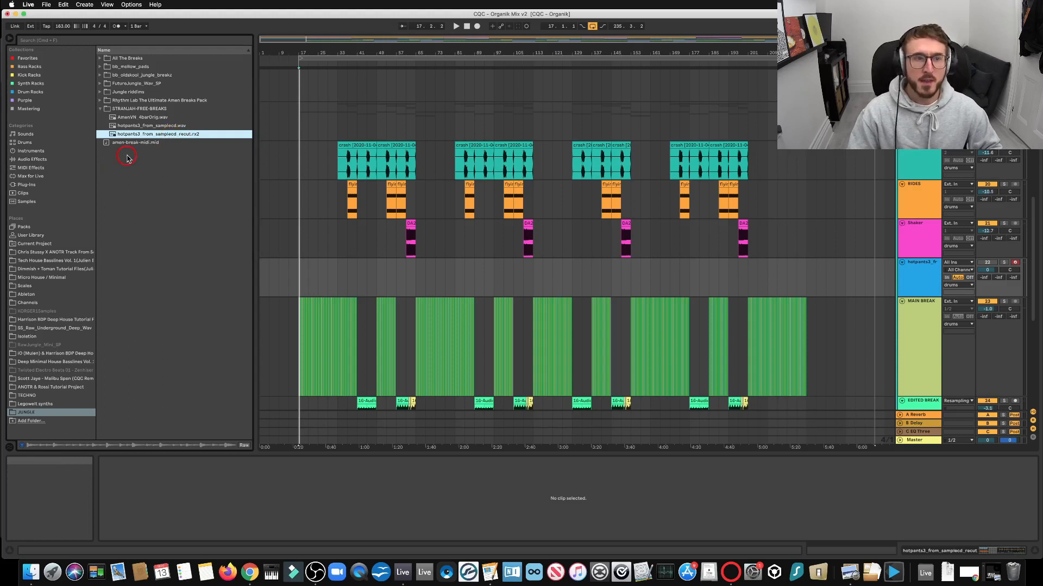
left_click(317, 135)
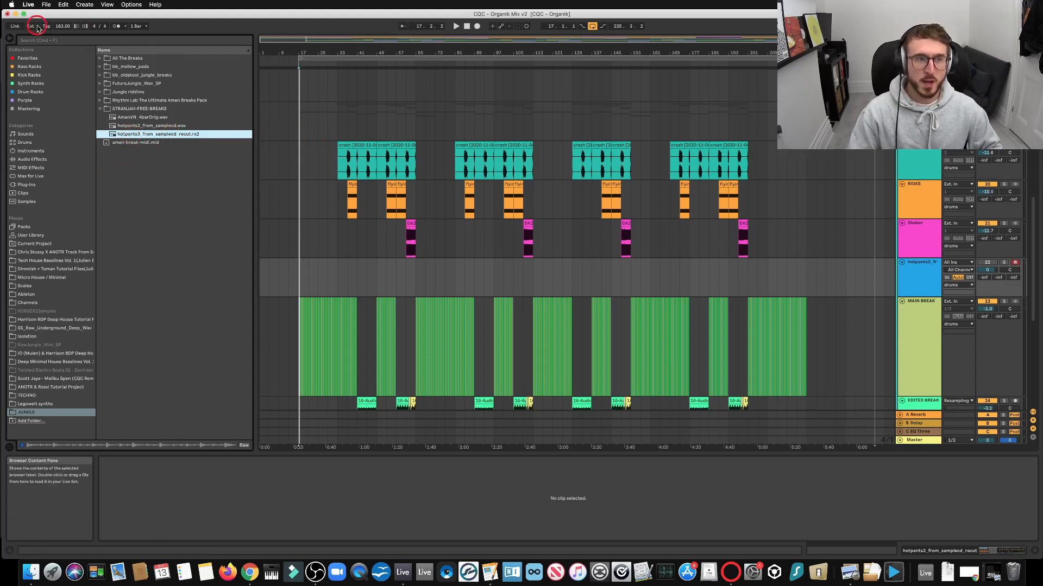
left_click(62, 27)
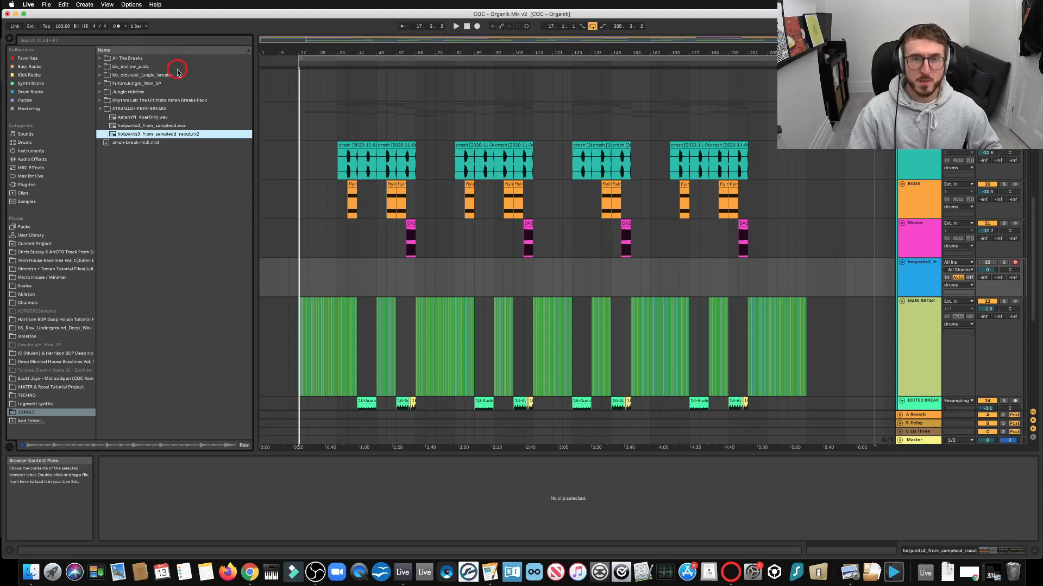
right_click(184, 135)
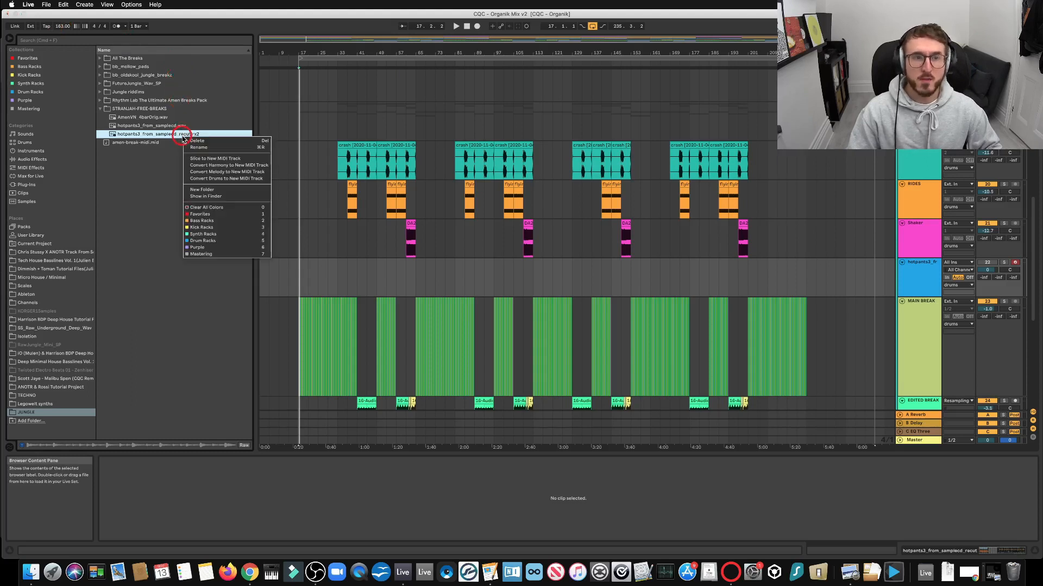
left_click(152, 161)
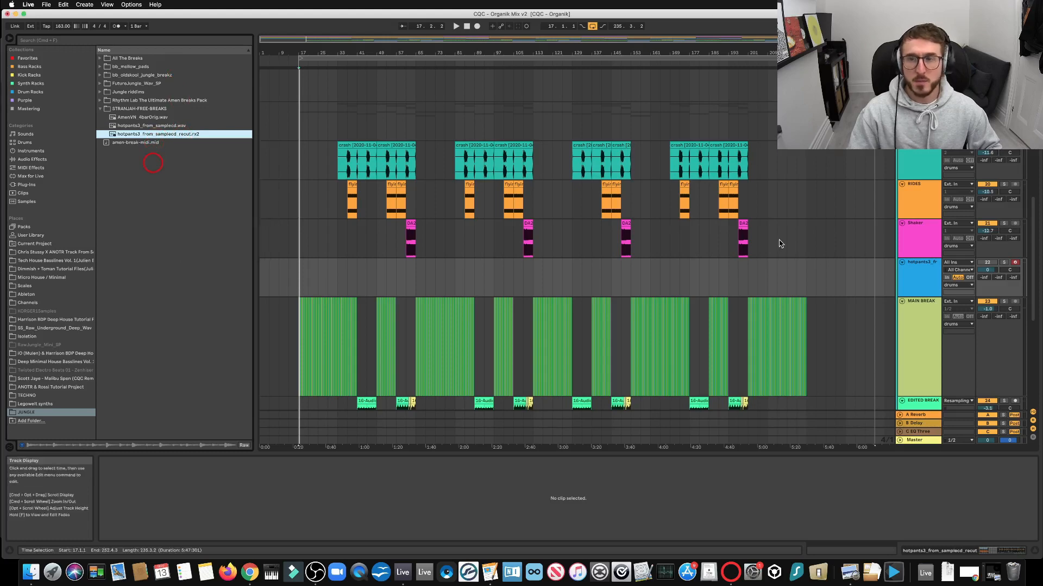
Select the hotpants3 track, show it in Session View, and enlarge the note editor of its MIDI clip
left_click(951, 277)
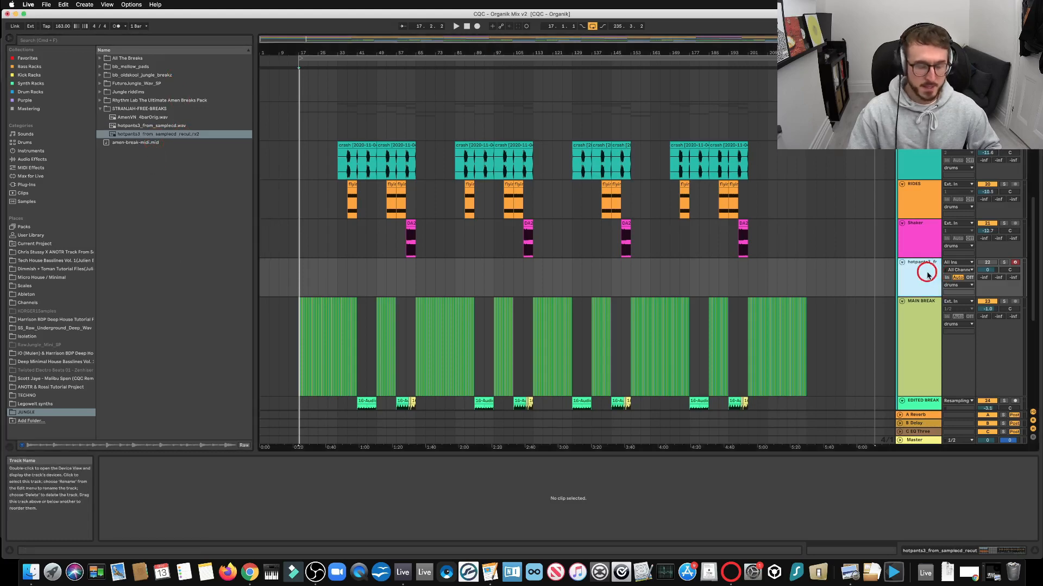
key("Tab")
left_click(625, 41)
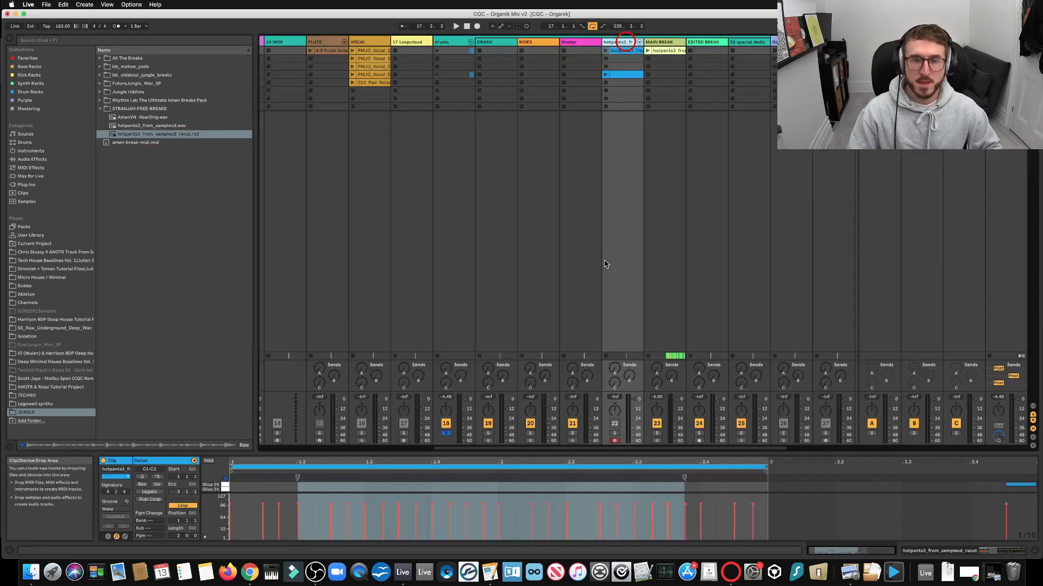
left_click_drag(522, 450, 546, 266)
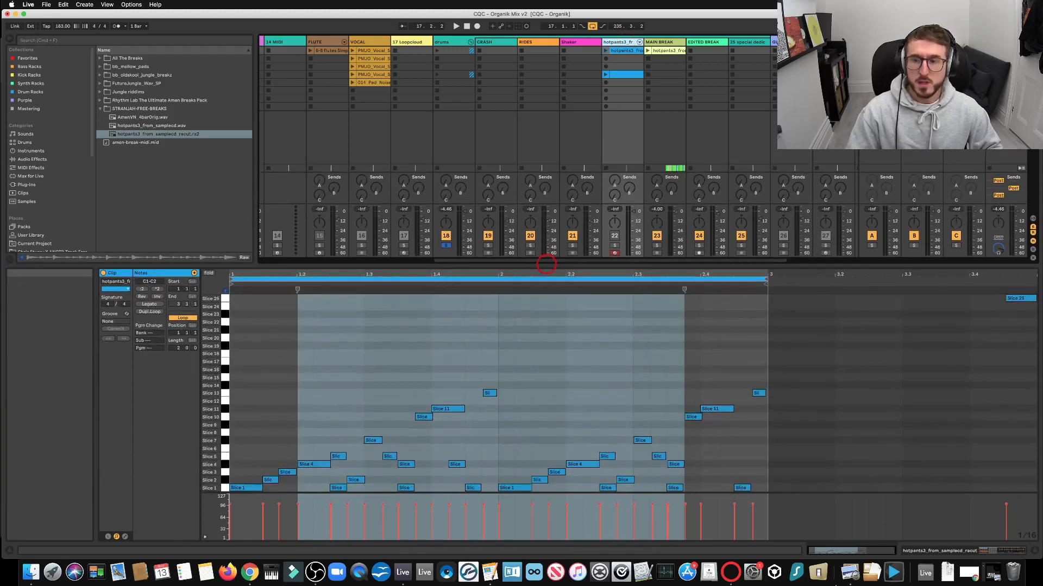
View the hotpants3 track's sliced Drum Rack and reopen its first clip's notes in an enlarged editor
left_click(913, 550)
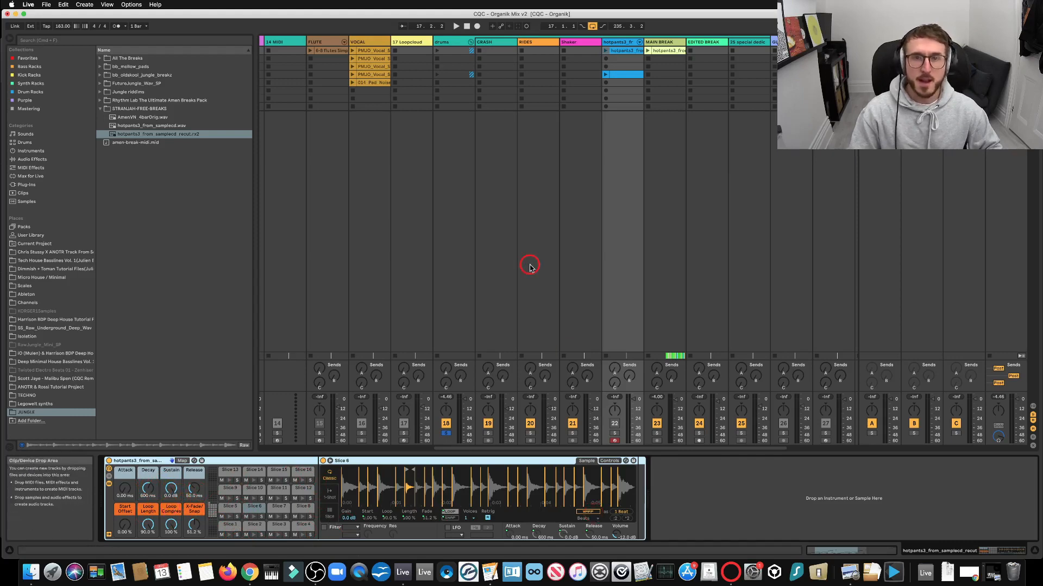
scroll(623, 156, "left", 1)
double_click(631, 51)
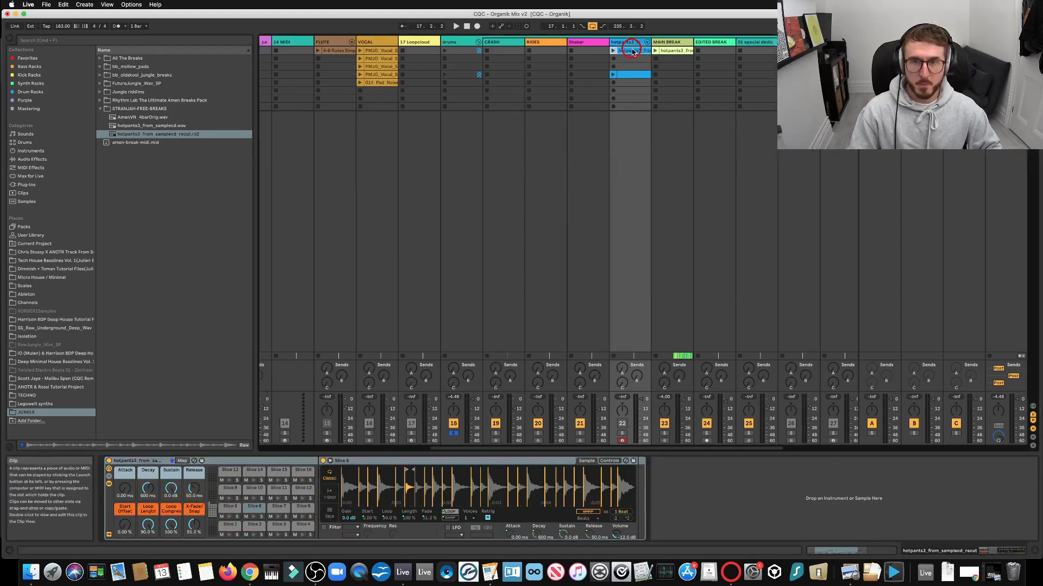
scroll(566, 213, "left", 1)
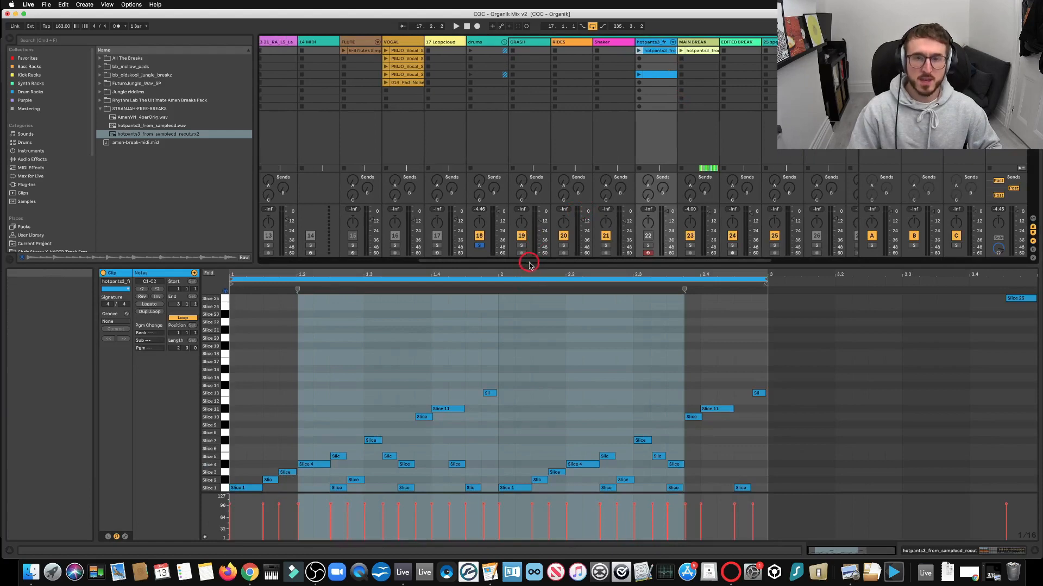
left_click_drag(526, 265, 535, 224)
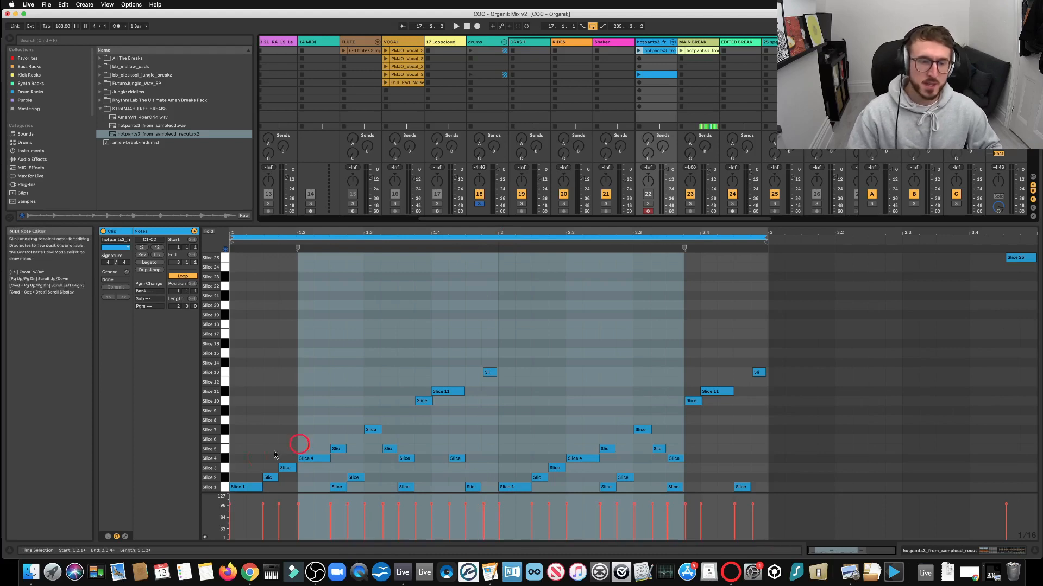
Clear the time selection in the note editor, solo the hotpants3 track and launch its first clip
left_click(222, 489)
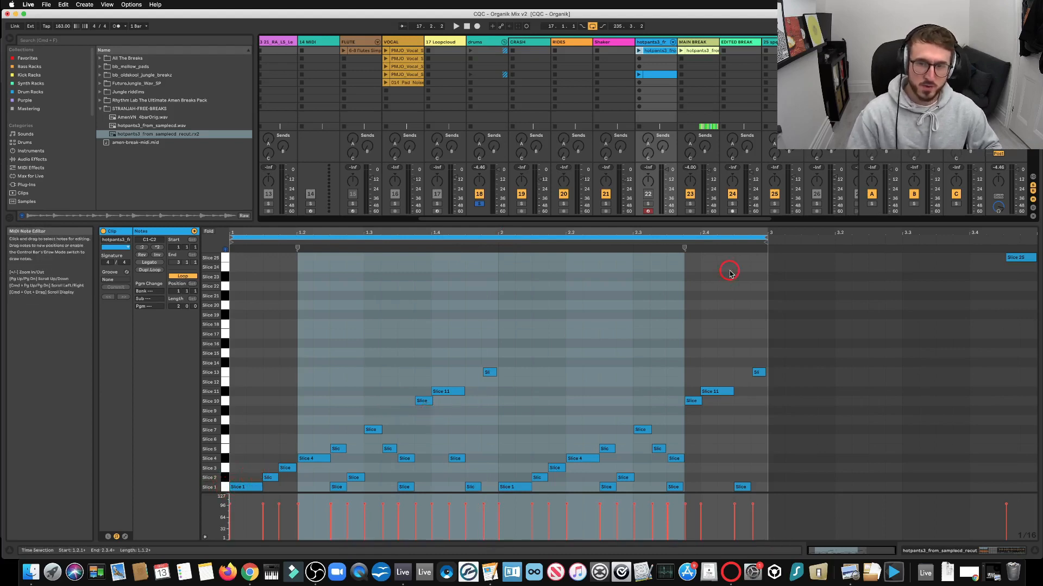
left_click(624, 332)
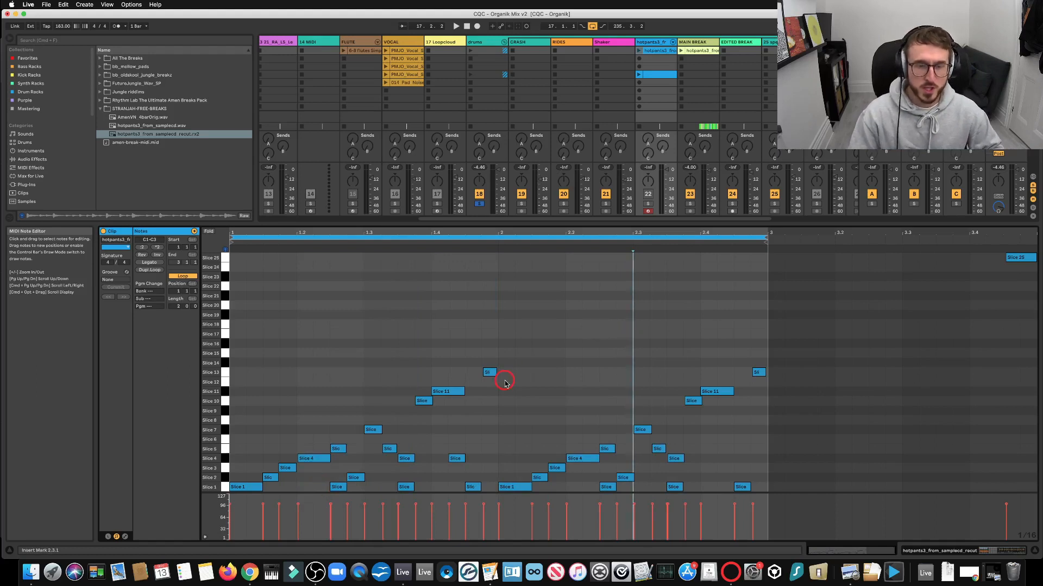
left_click(647, 204)
left_click(639, 51)
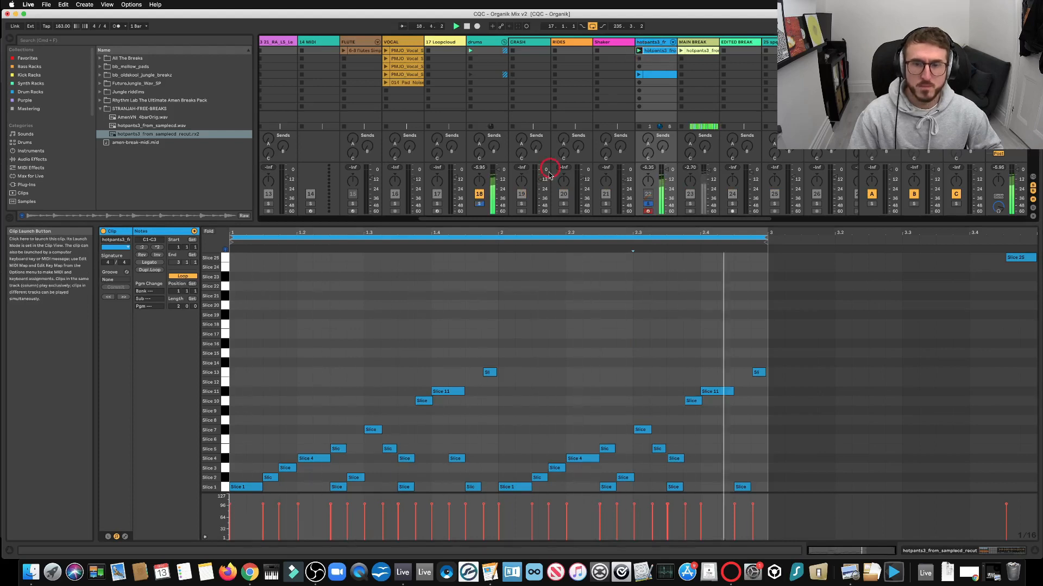
Try the loop without the Slice 4 note at 1.3.3, put the note back and stop playback
double_click(403, 460)
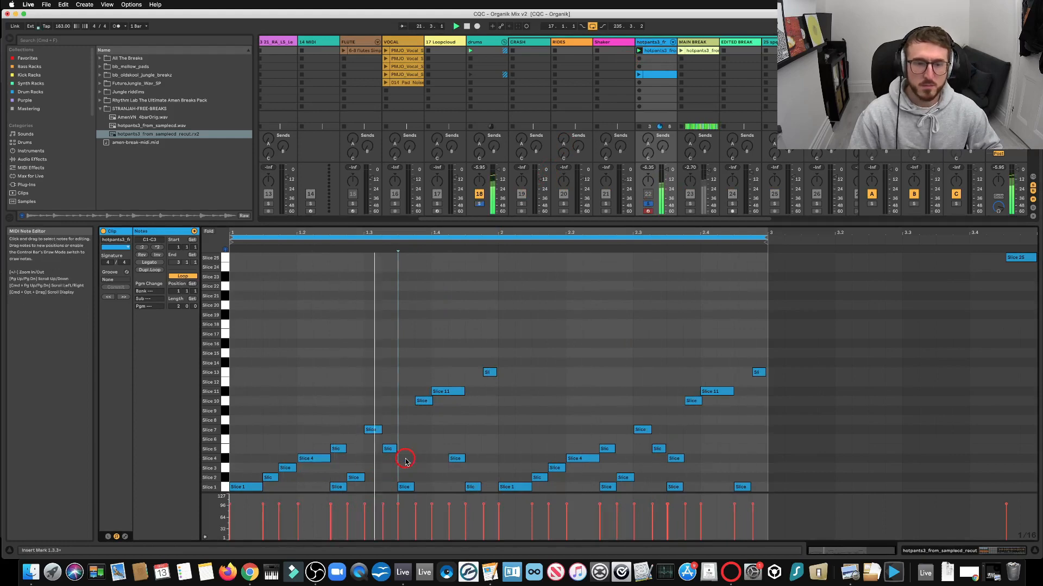
double_click(403, 460)
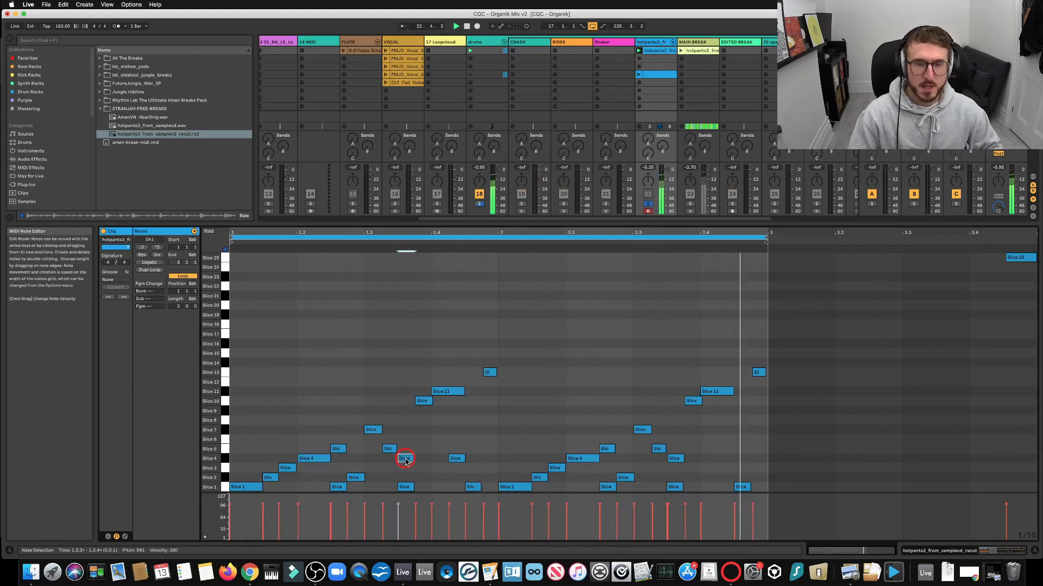
key("space")
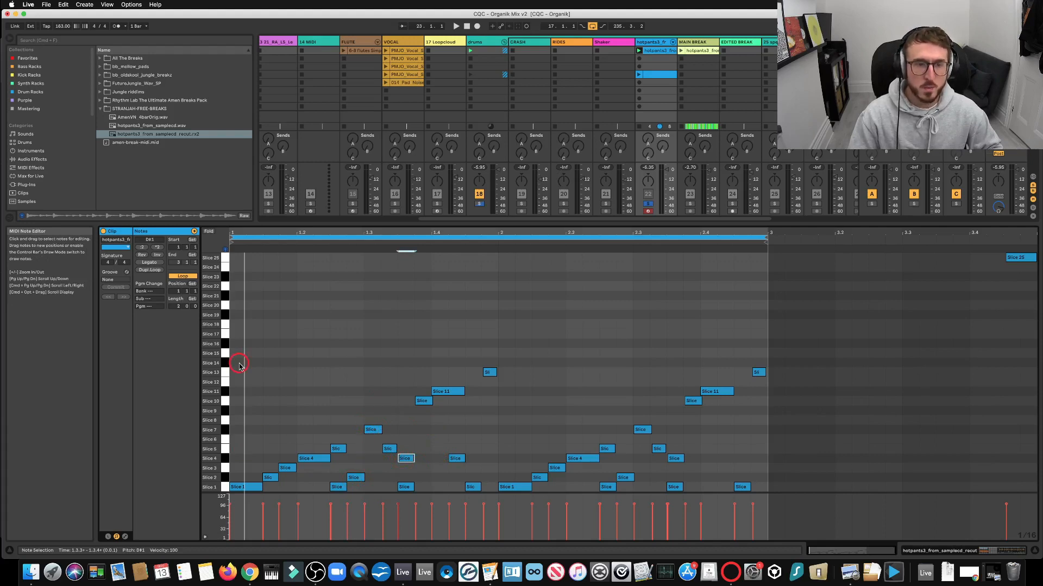
Audition the individual break slices one by one from the piano roll, starting with Slice 1
left_click(226, 487)
left_click(225, 478)
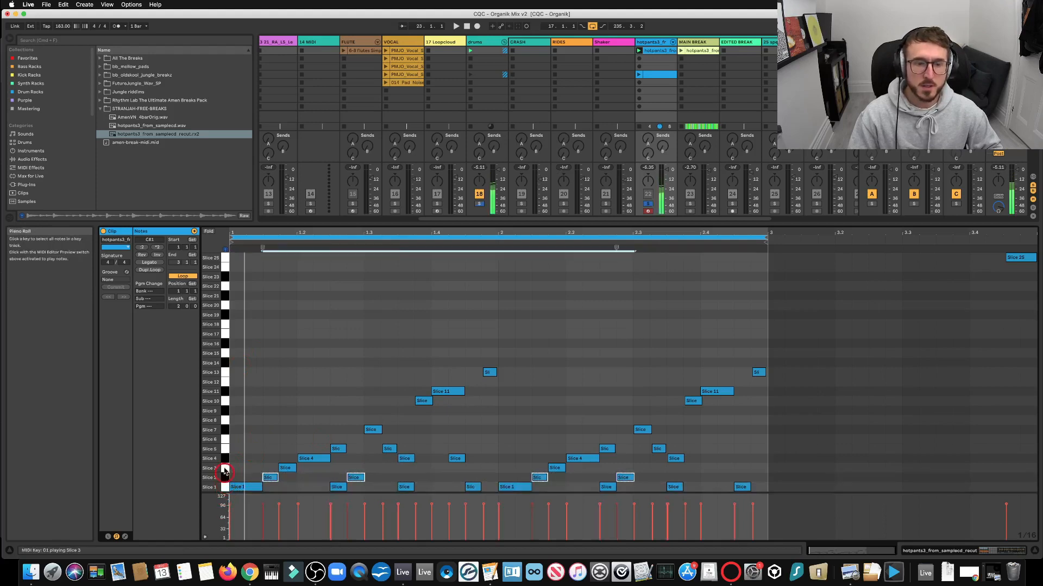
left_click(225, 470)
left_click(225, 458)
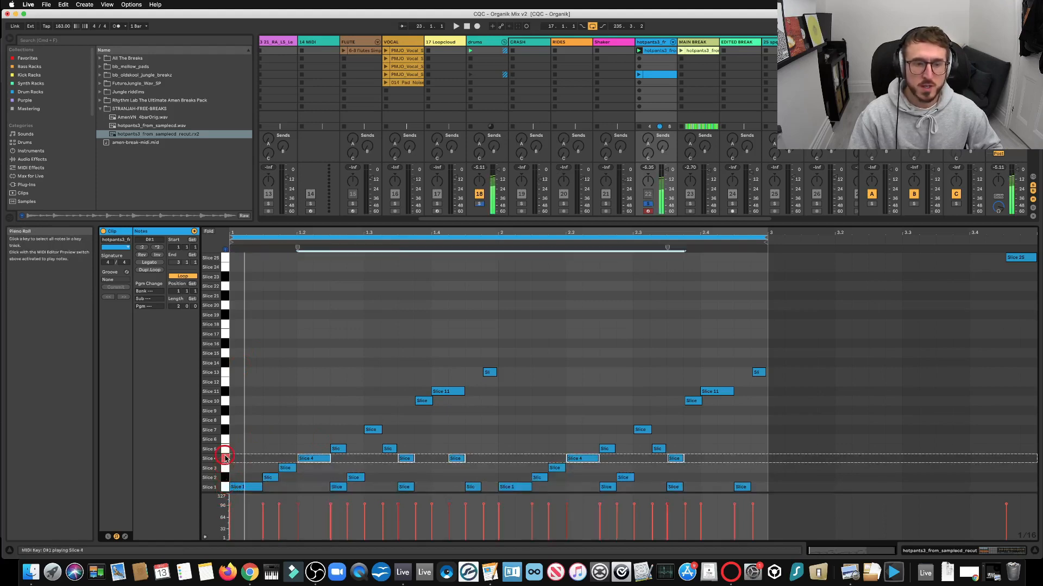
left_click(226, 439)
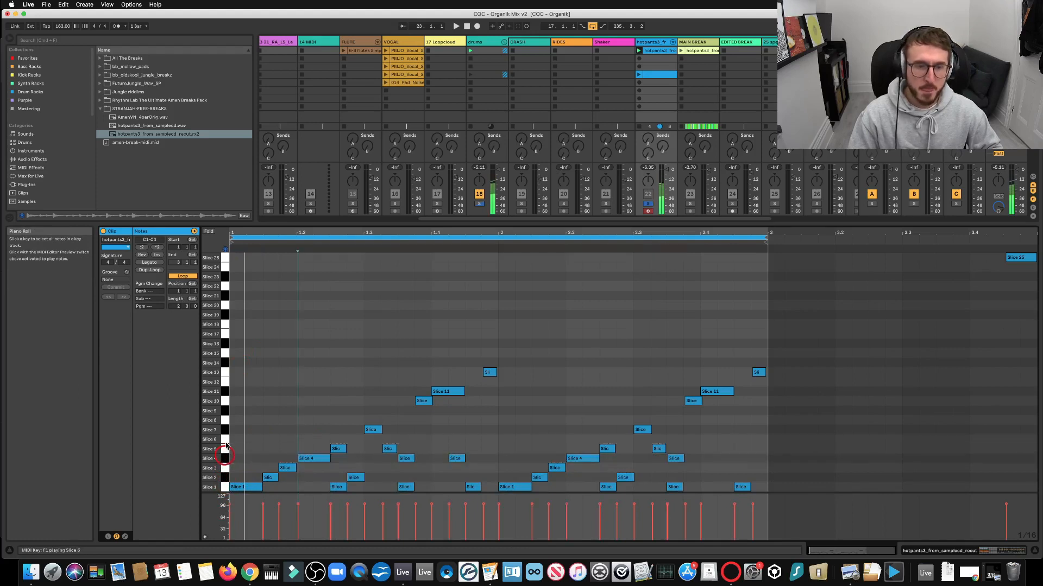
Try the Slice 4 note at beat 1.2 on Slice 7 and on Slice 1, playing the clip to compare
left_click(313, 461)
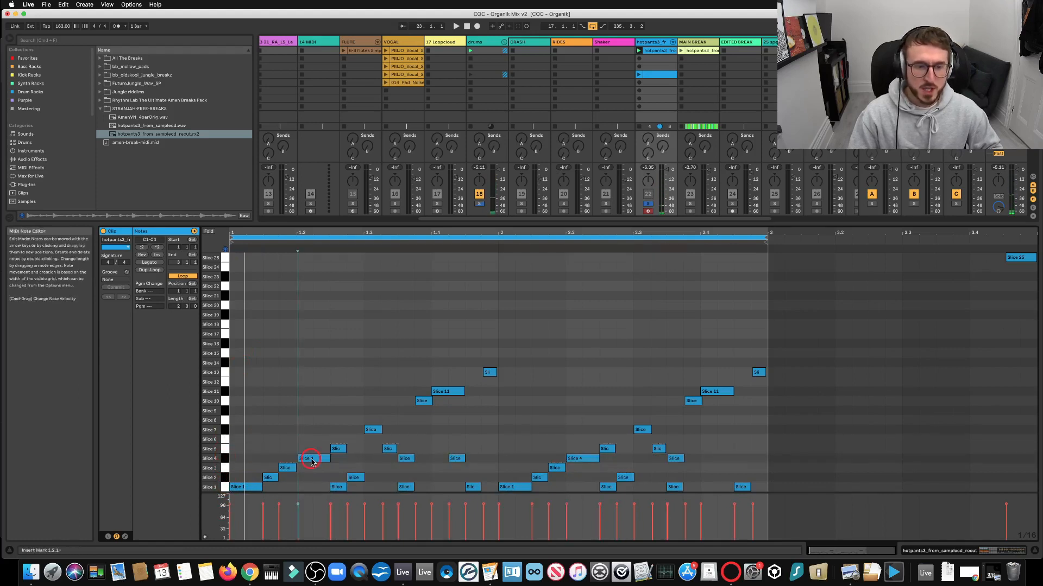
left_click_drag(312, 460, 312, 430)
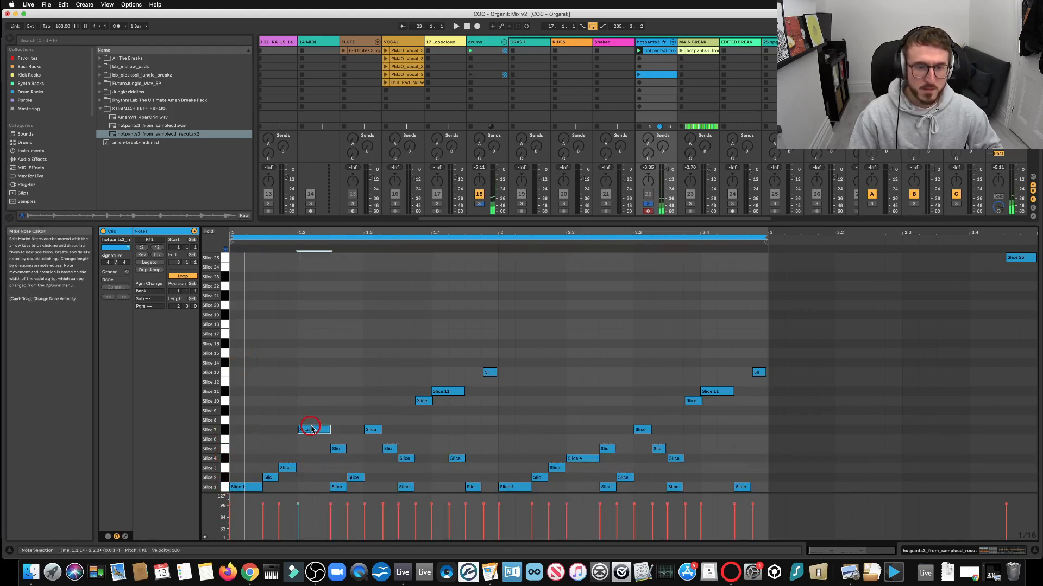
key("space")
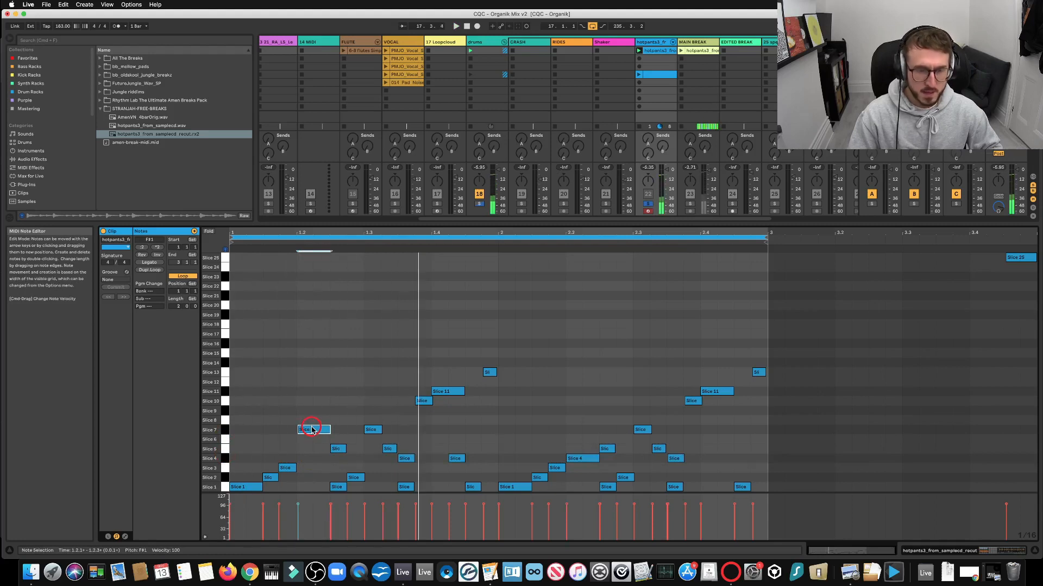
left_click_drag(312, 429, 306, 488)
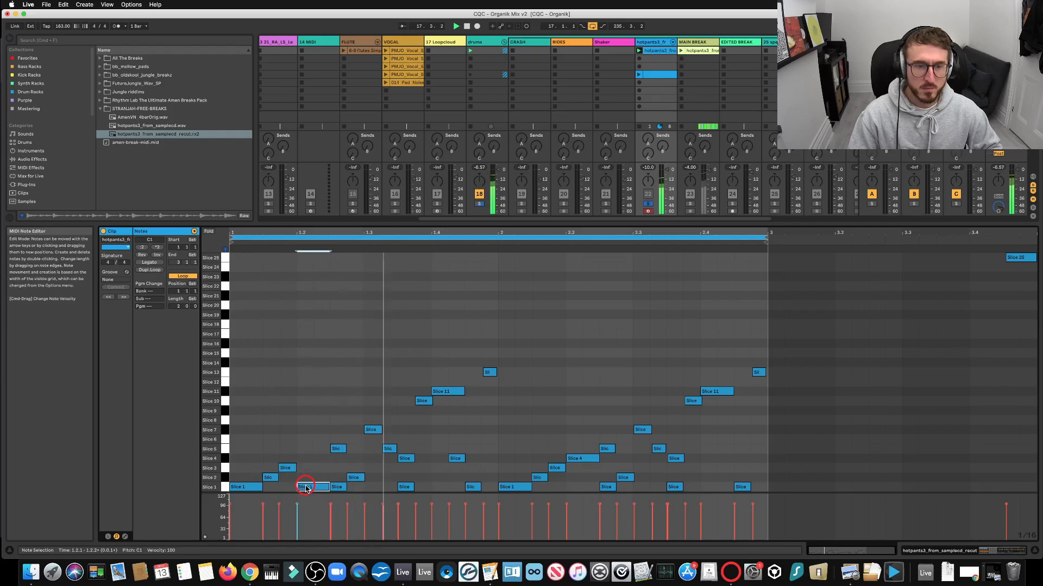
Undo the last move of the beat 1.2 note and return it to Slice 4
key("super+z")
key("z")
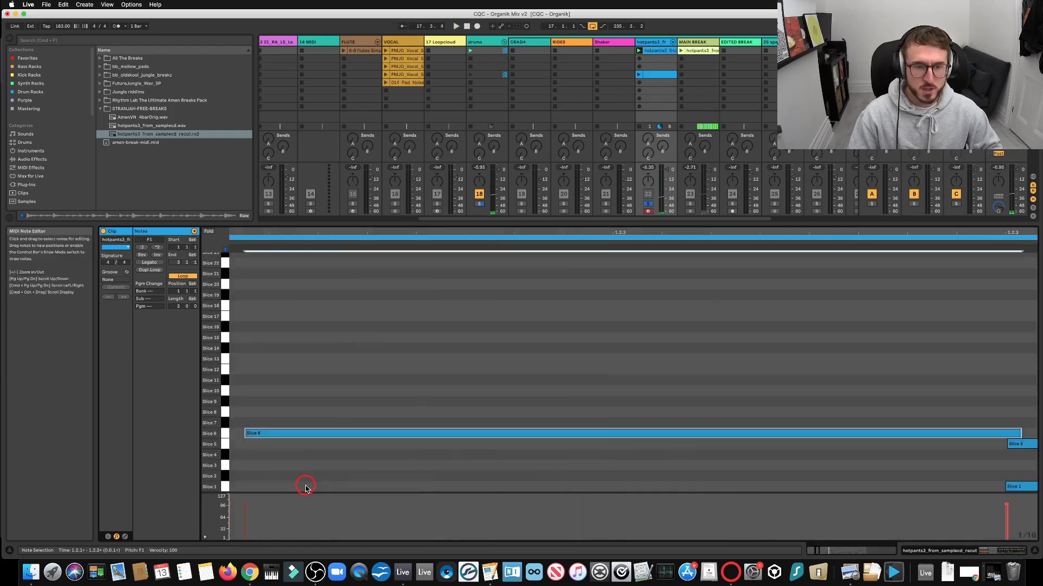
left_click_drag(339, 233, 338, 231)
double_click(337, 231)
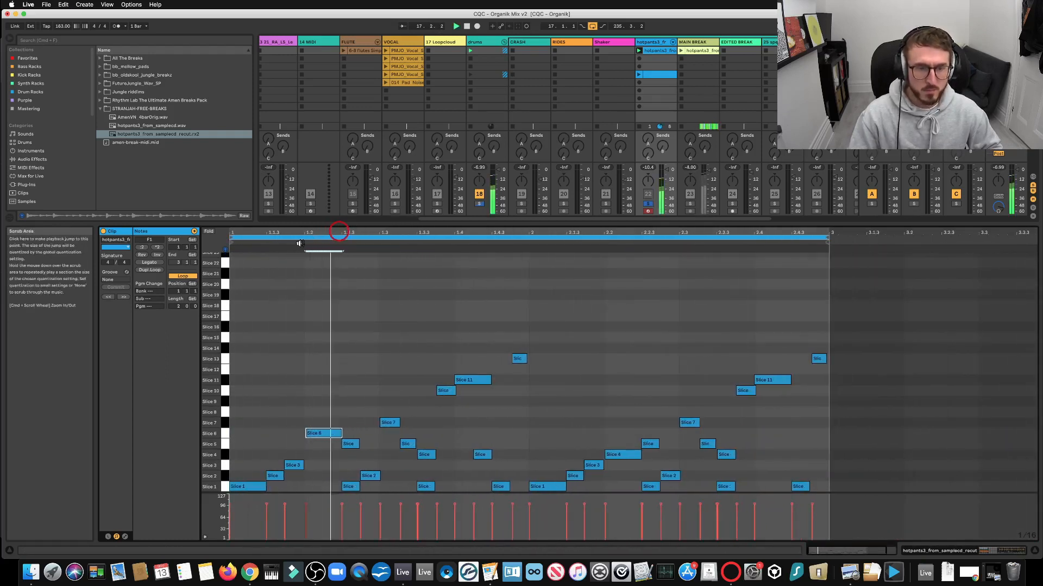
left_click(287, 244)
key("Down")
key("Down")
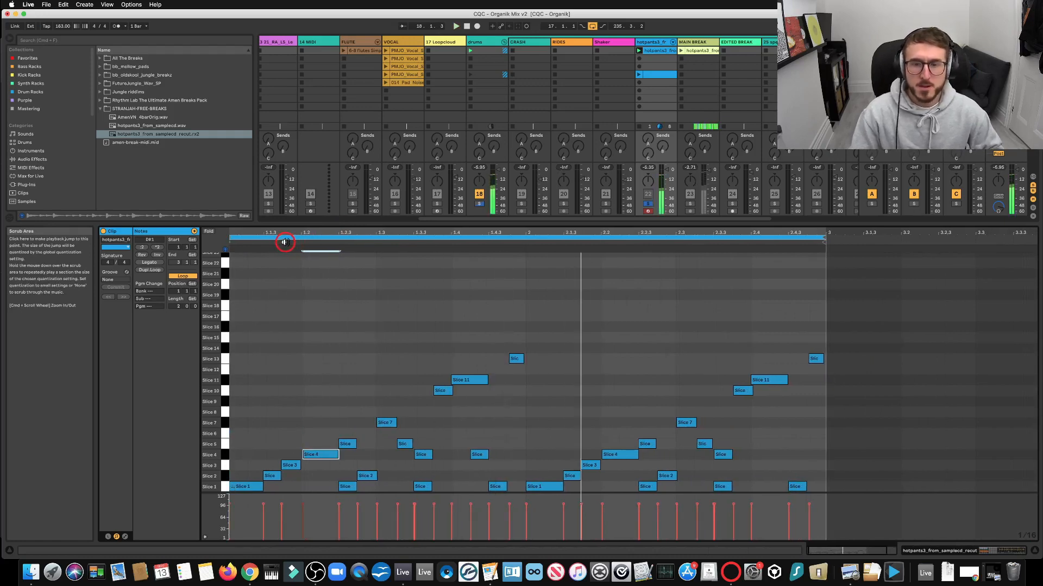
left_click(337, 457)
left_click(317, 456)
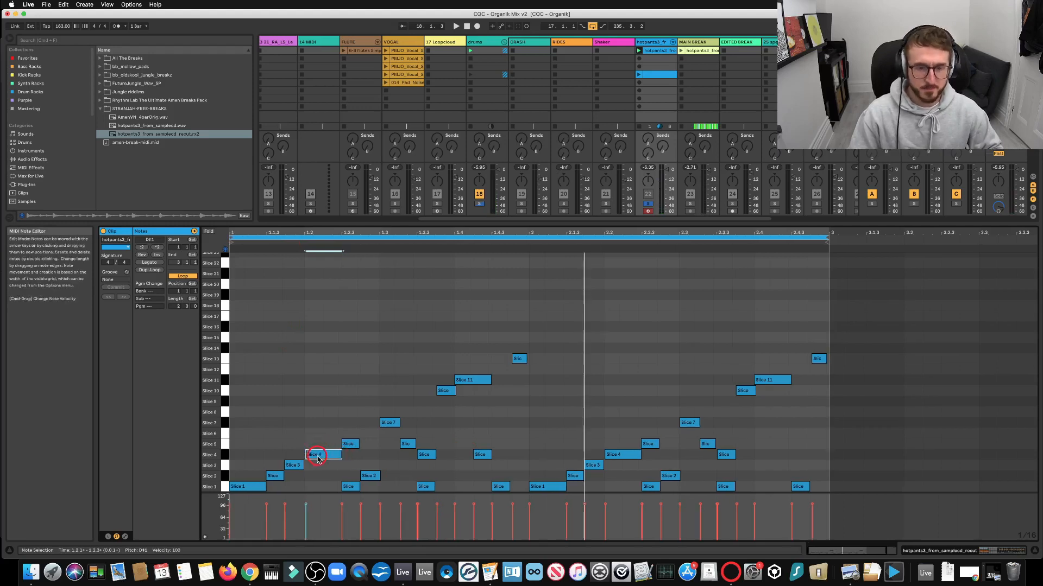
left_click(332, 458)
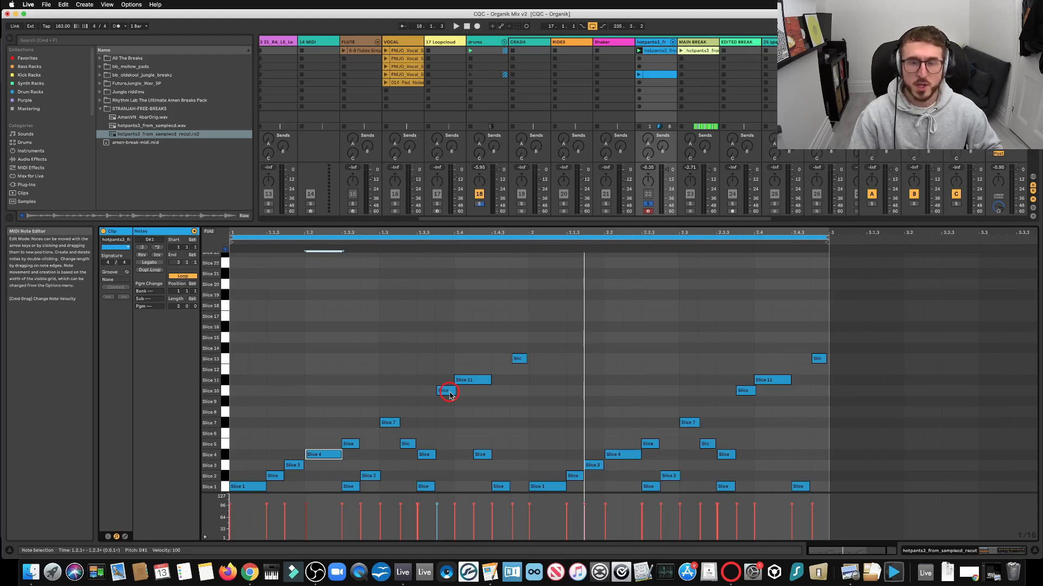
Audition Slice 1 and Slice 4 from the piano roll, highlighting where each slice is used in the clip
left_click(222, 488)
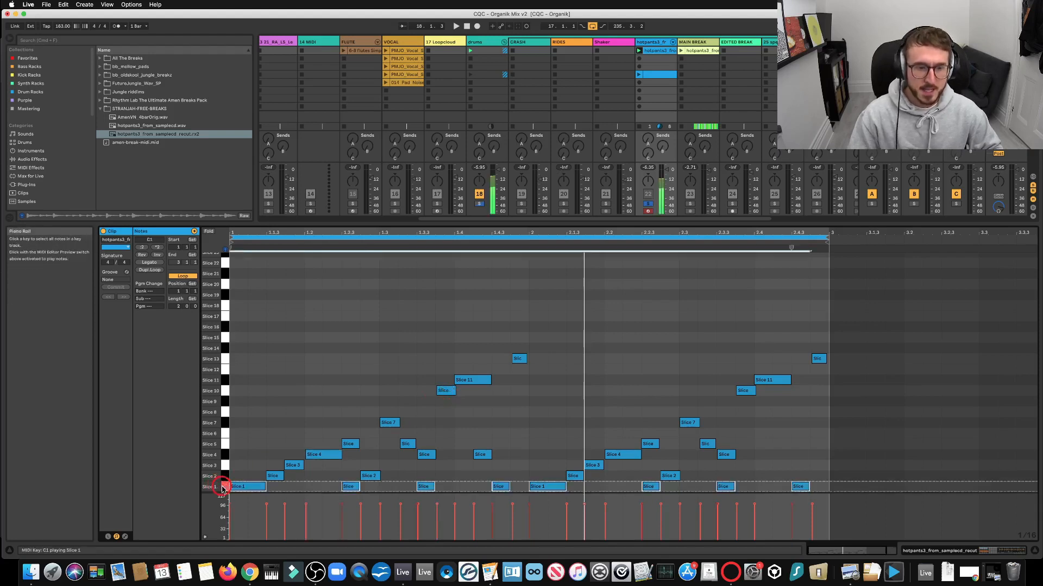
left_click(225, 455)
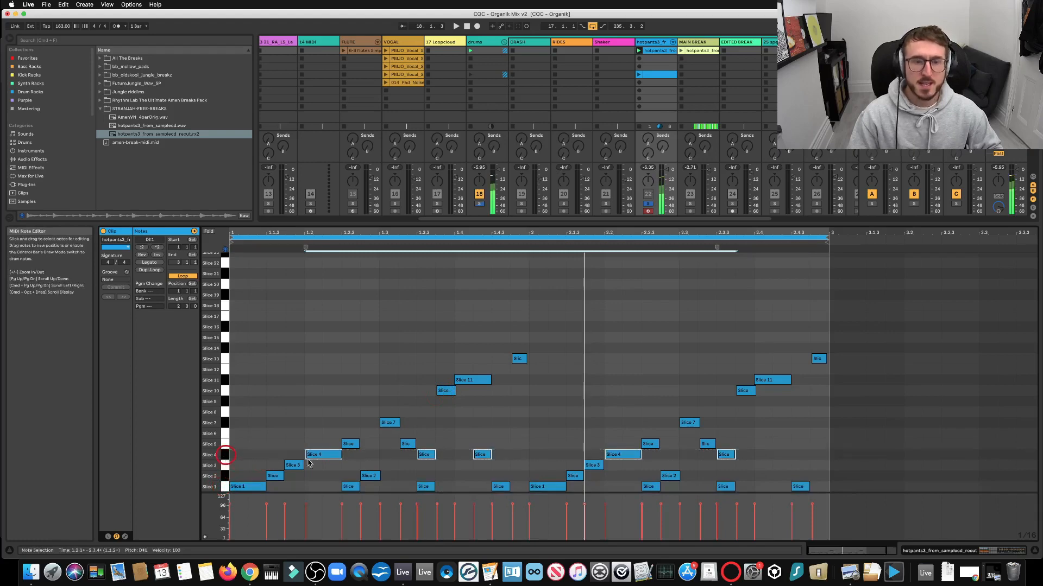
left_click_drag(322, 455, 321, 459)
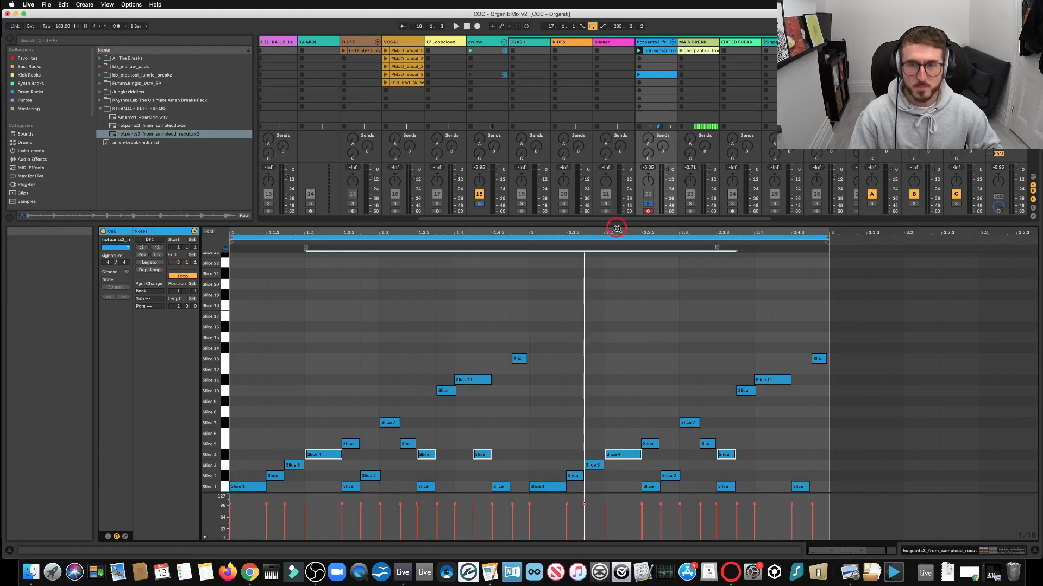
Enlarge the Session view, bring up the Freeze Track option for the hotpants3 track, and open the hotpants3 audio clip on MAIN BREAK
left_click_drag(605, 225, 607, 277)
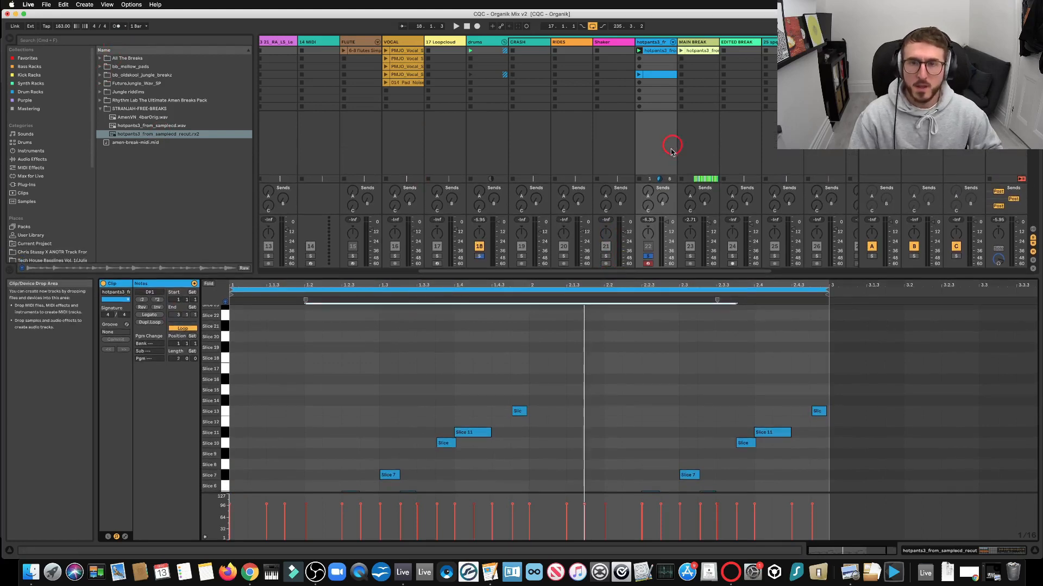
right_click(653, 43)
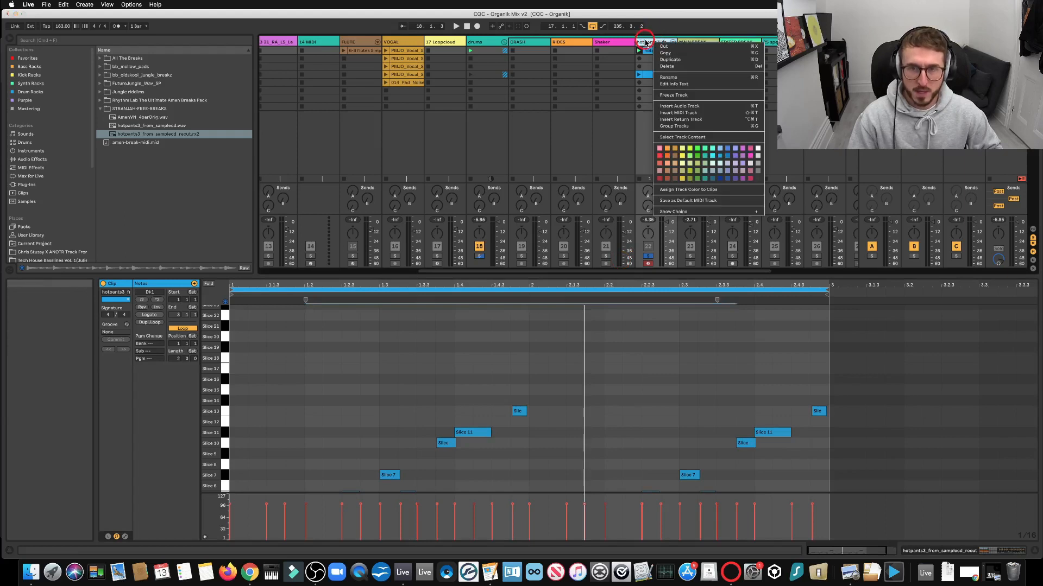
left_click(645, 42)
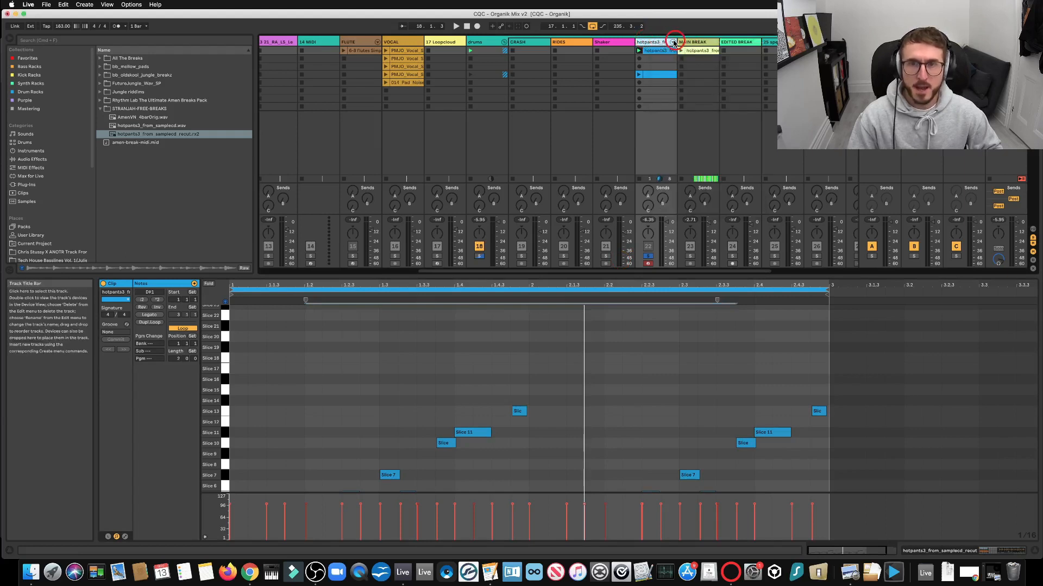
right_click(663, 44)
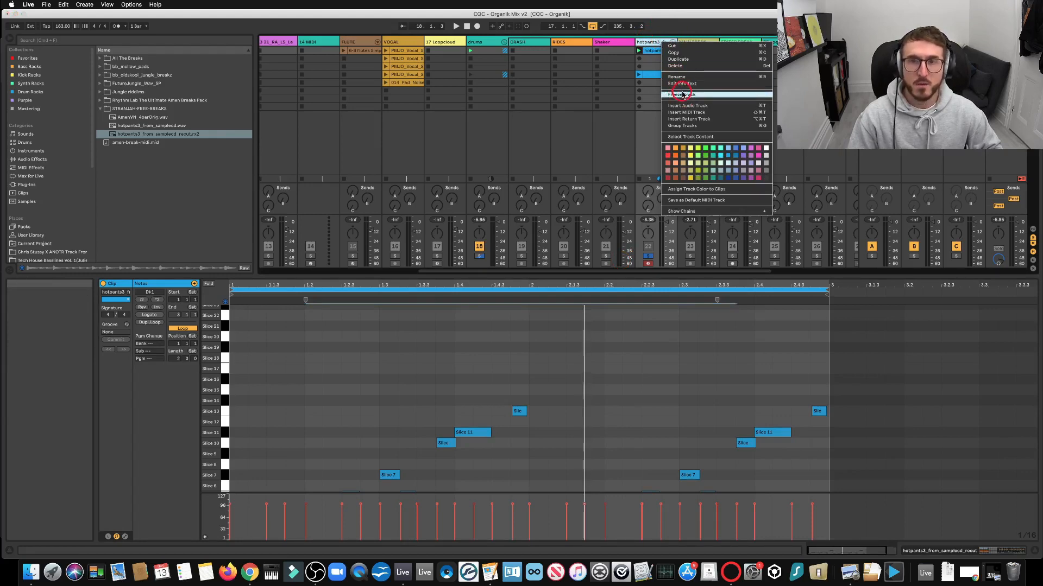
left_click(685, 53)
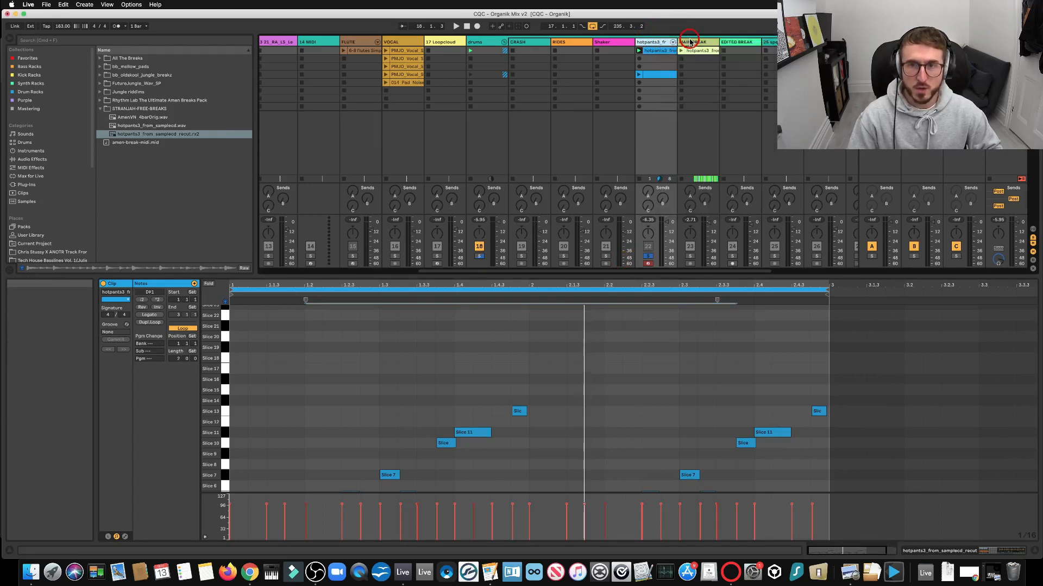
left_click(692, 50)
key("super+v")
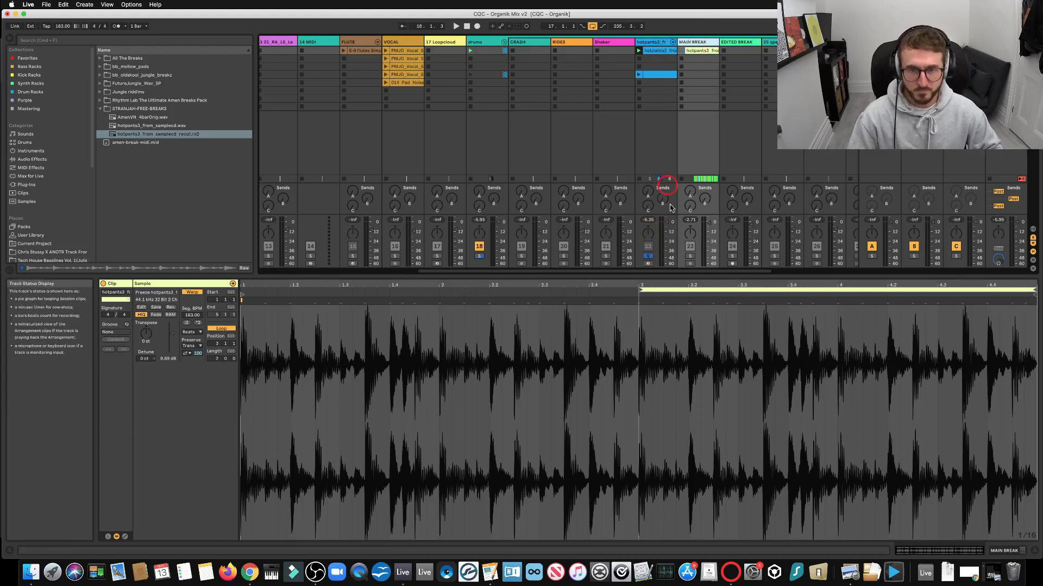
Unsolo and deactivate the hotpants3 track, and show the drum tracks in an enlarged Arrangement view
left_click(648, 256)
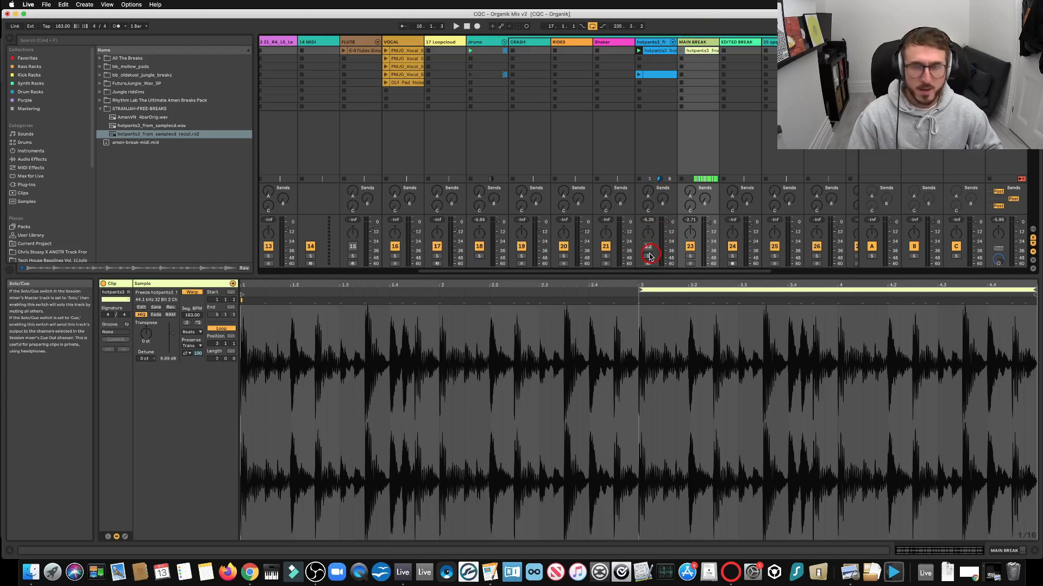
left_click(658, 221)
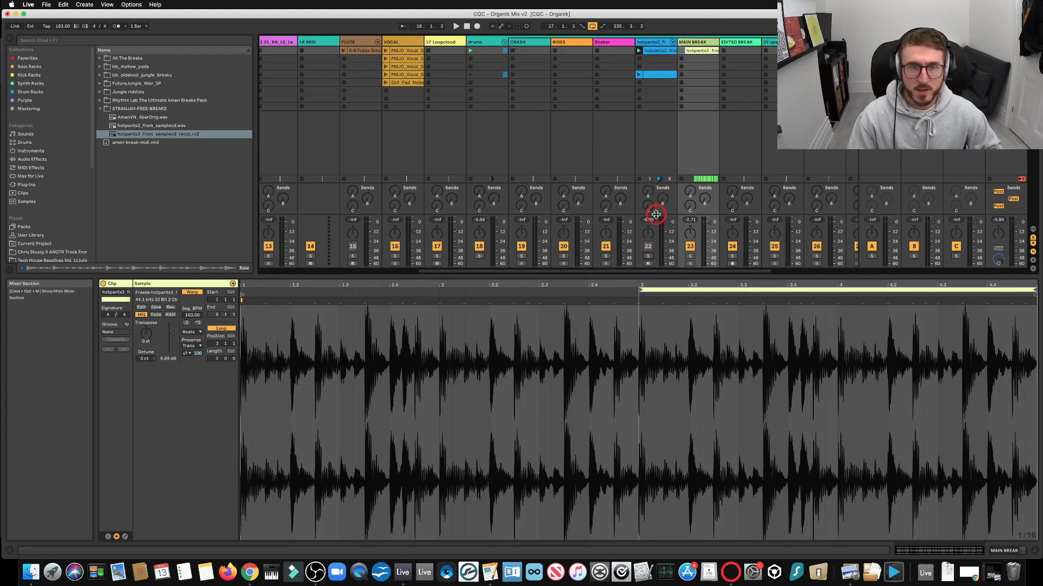
key("Tab")
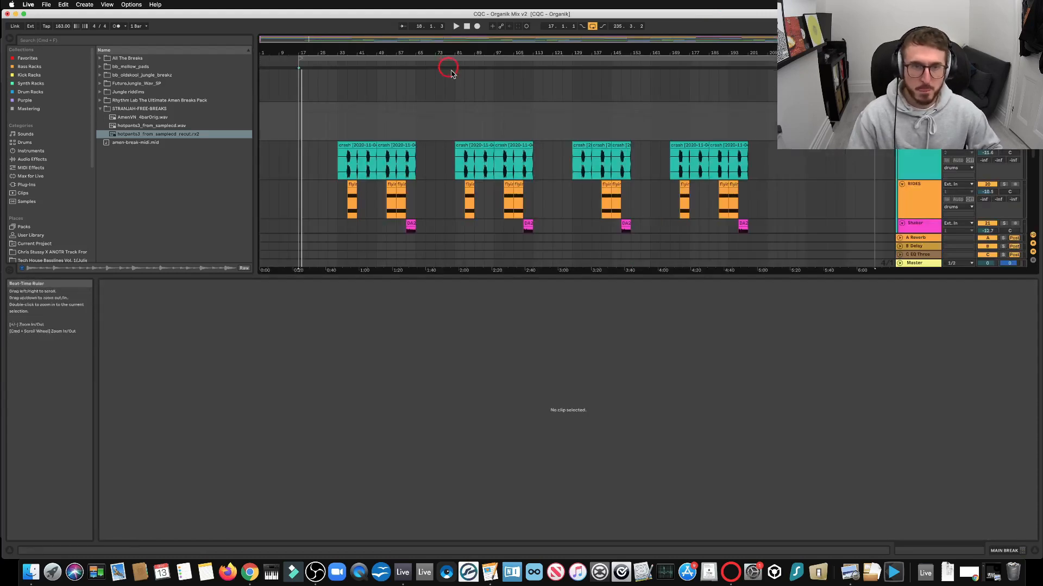
left_click(578, 252)
left_click_drag(575, 275, 574, 434)
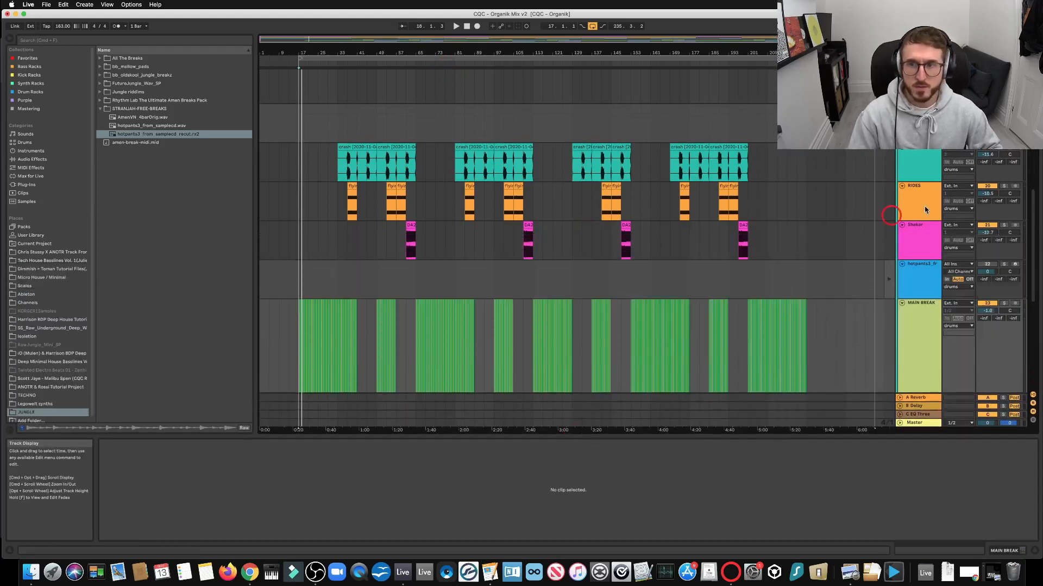
left_click(949, 211)
scroll(949, 211, "up", 1)
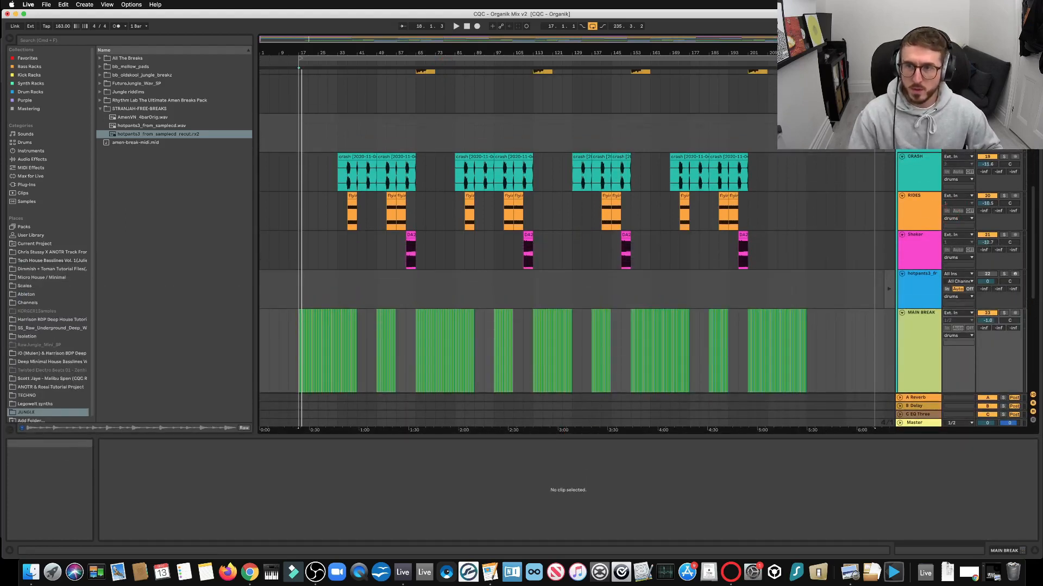
Play the arrangement from bar 17 and select the MAIN BREAK track
left_click(889, 60)
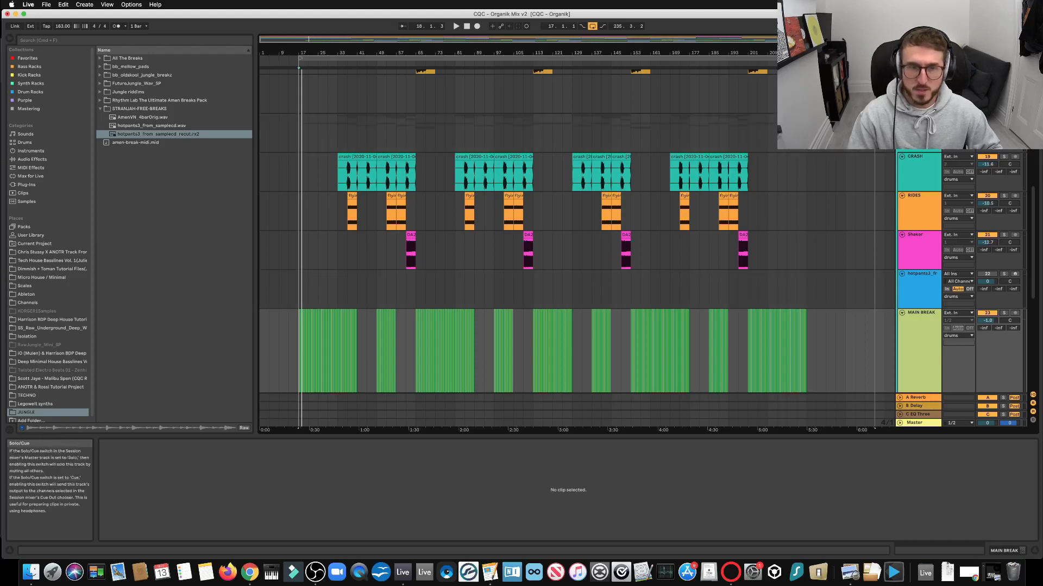
key("space")
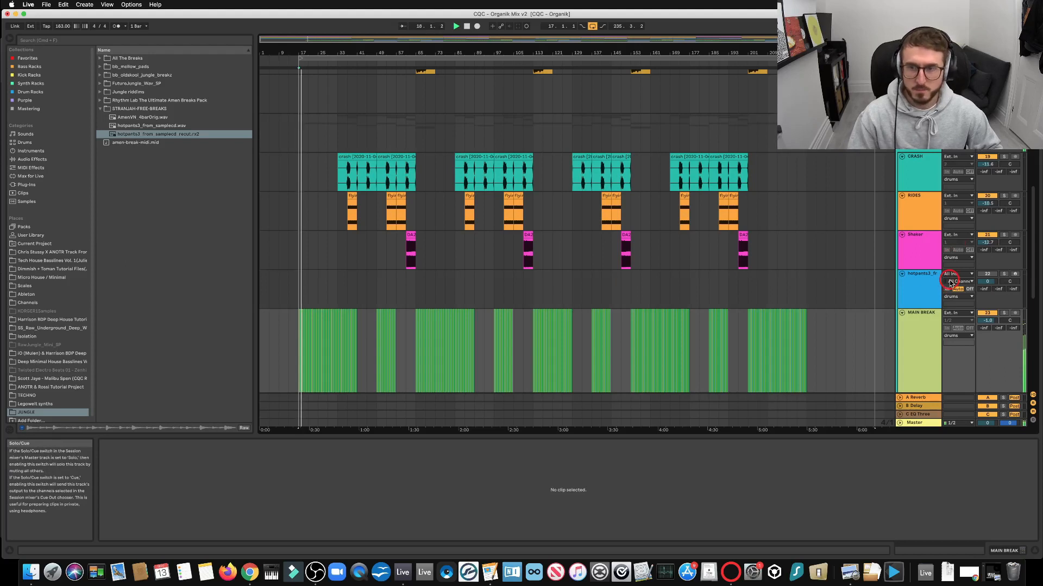
left_click(917, 327)
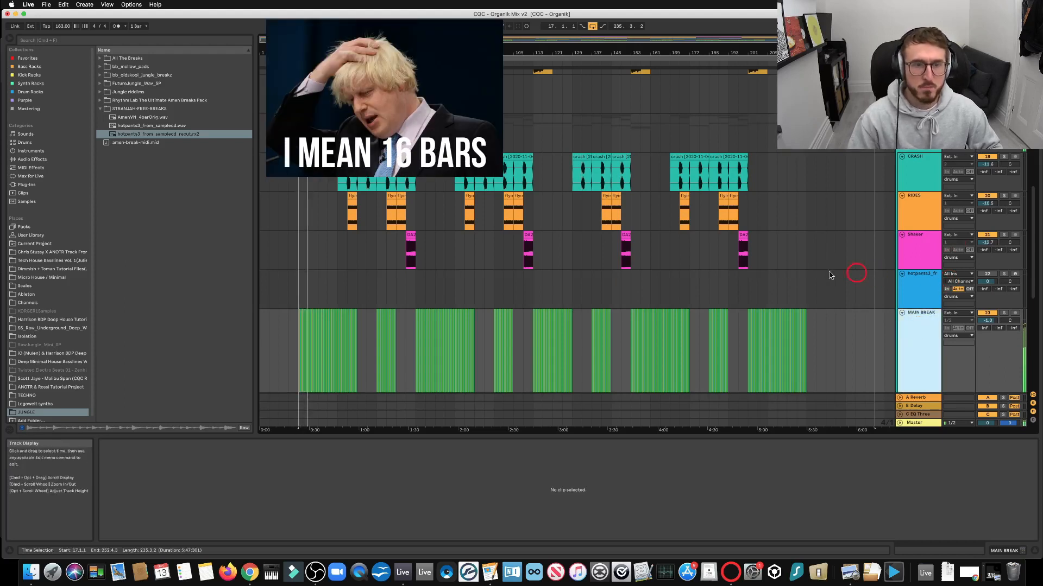
scroll(681, 275, "down", 5)
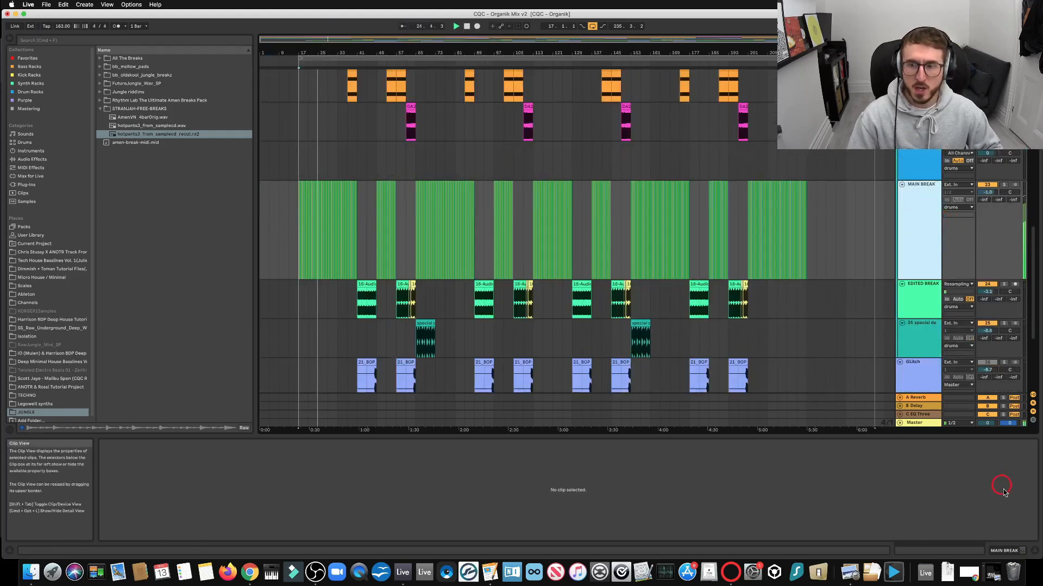
Show the EQ Three on the MAIN BREAK track and play the break
left_click(1005, 550)
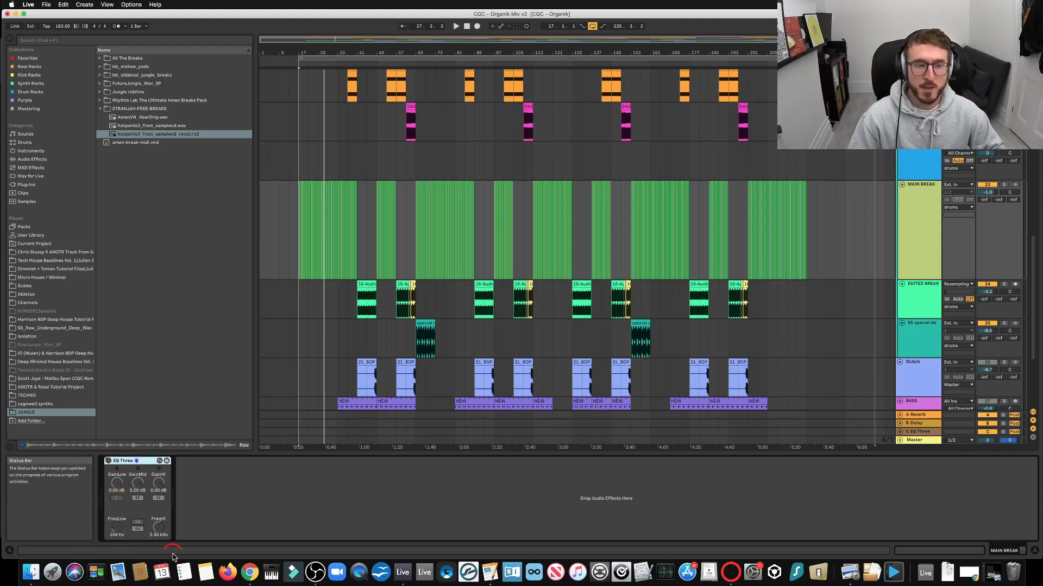
left_click(124, 507)
key("space")
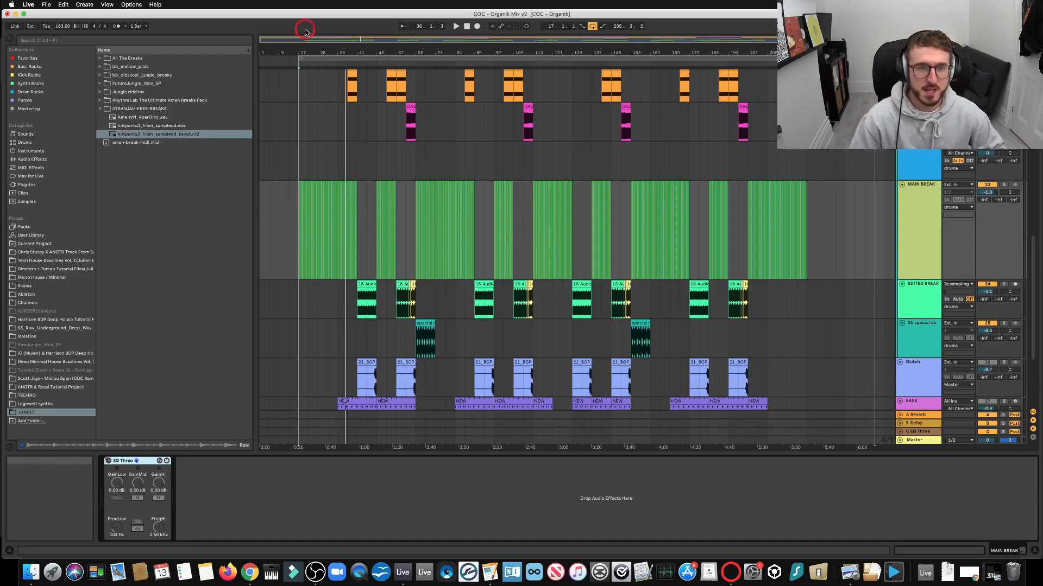
Examine the colour-coded kick and snare slices on the MAIN BREAK track from bar 17 onward
left_click_drag(305, 51, 402, 51)
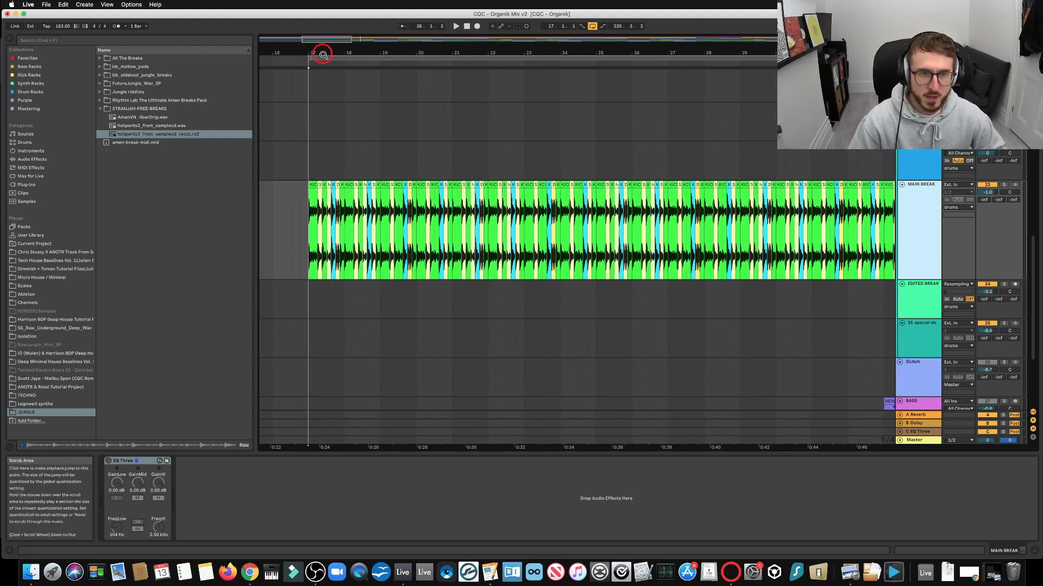
left_click_drag(322, 52, 319, 47)
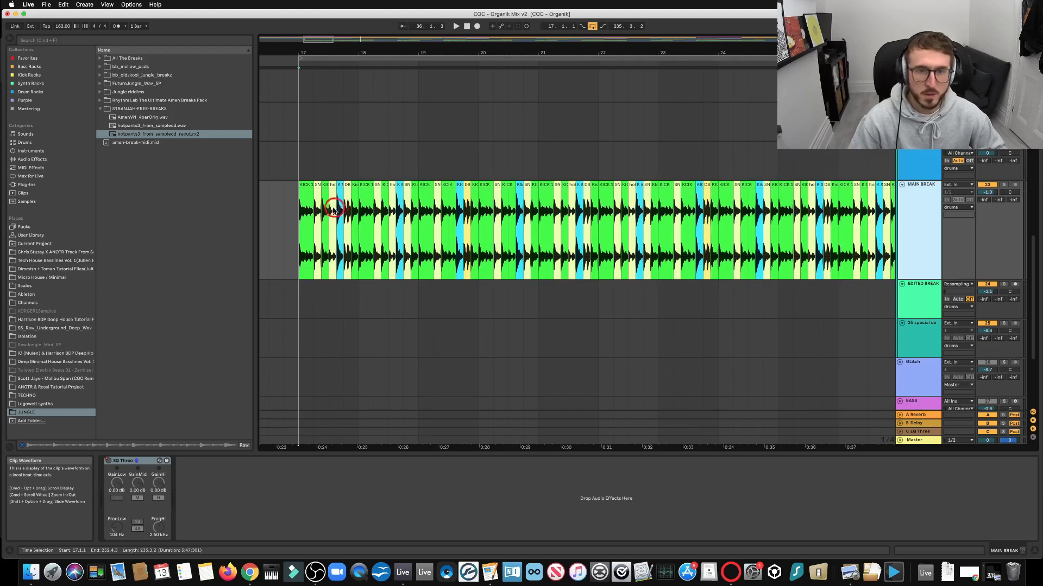
left_click(429, 224)
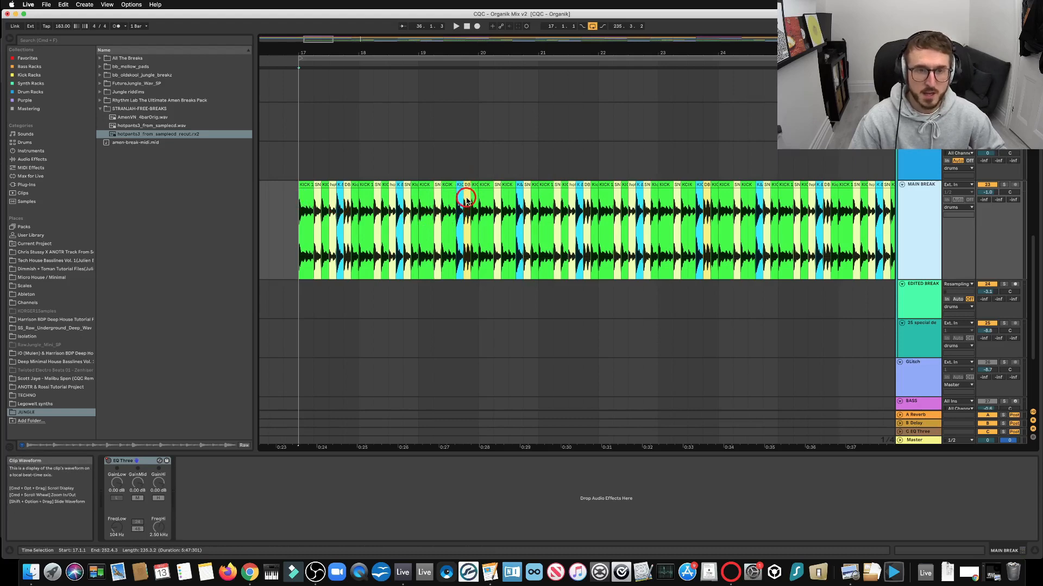
left_click_drag(461, 53, 461, 51)
left_click(457, 60)
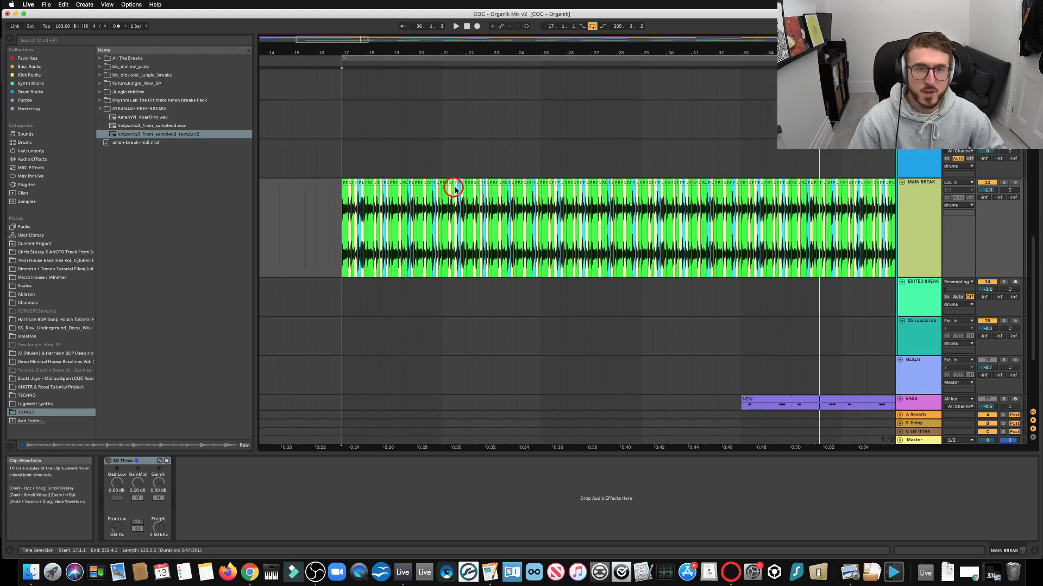
left_click_drag(498, 48, 491, 114)
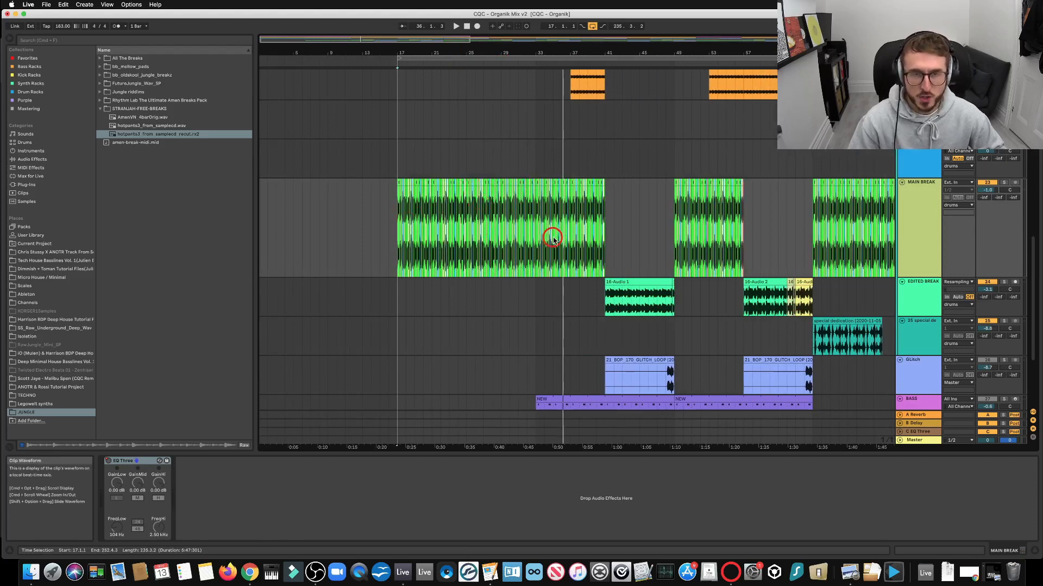
Move the arrangement loop start to bar 33 and play from there to hear the break with the crash and rides
key("space")
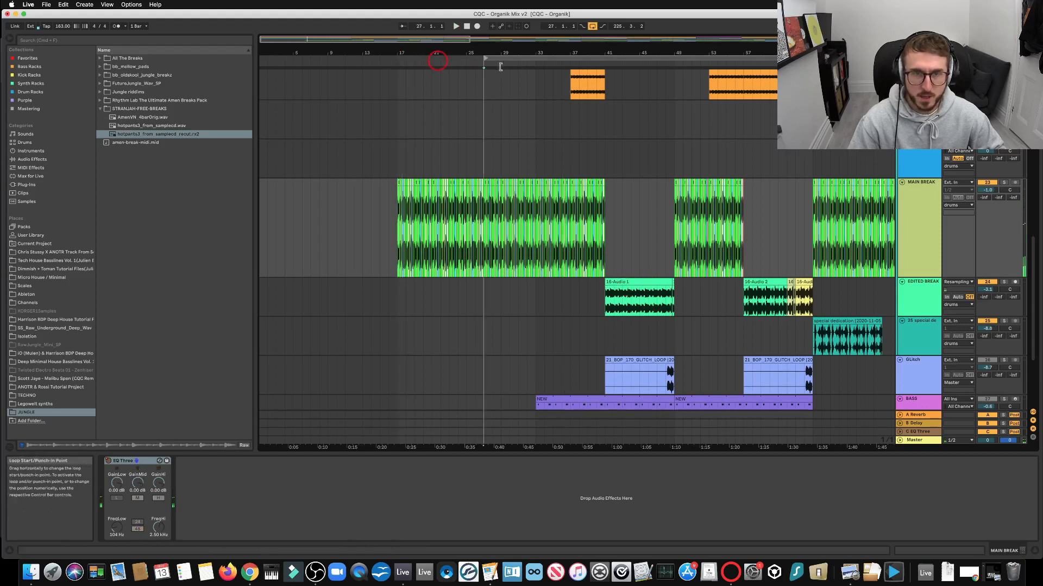
left_click(535, 70)
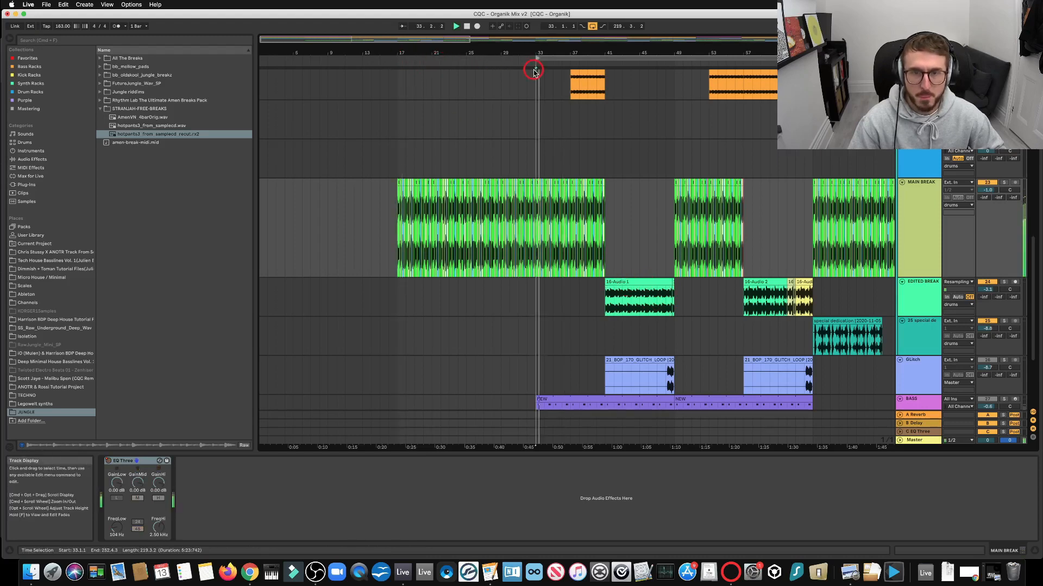
scroll(609, 128, "up", 2)
scroll(609, 128, "up", 1)
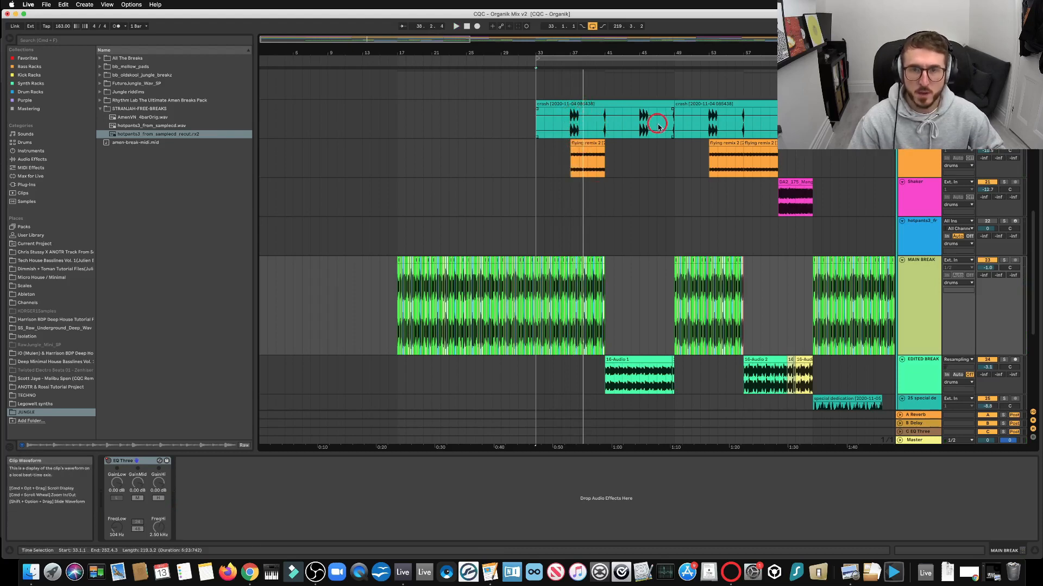
key("space")
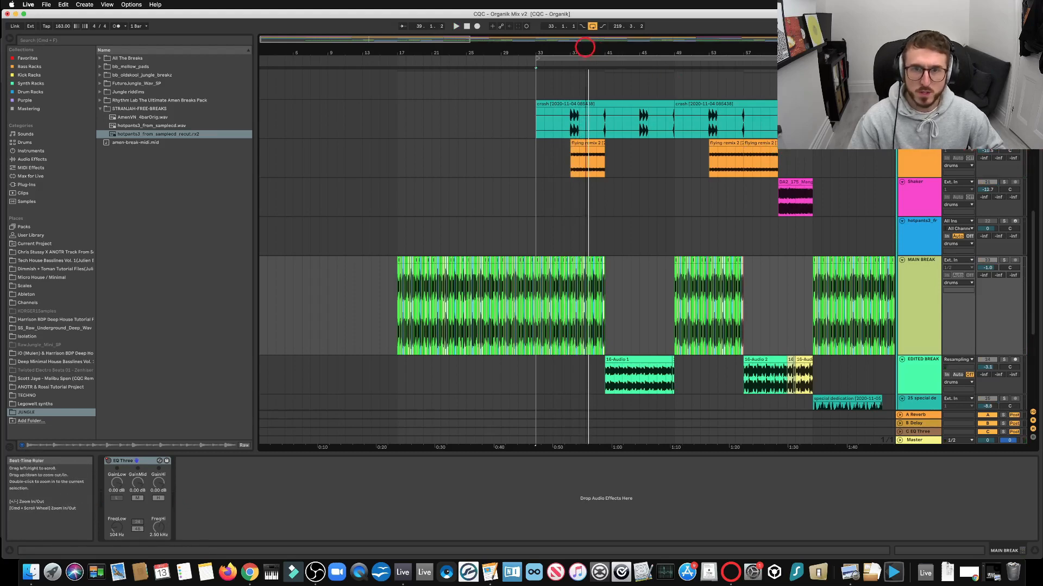
Try splitting the beat from 37.2.1 to 37.3.1 out of the flying remix 2 rides clip for transposing, and undo the split
left_click_drag(584, 42, 586, 44)
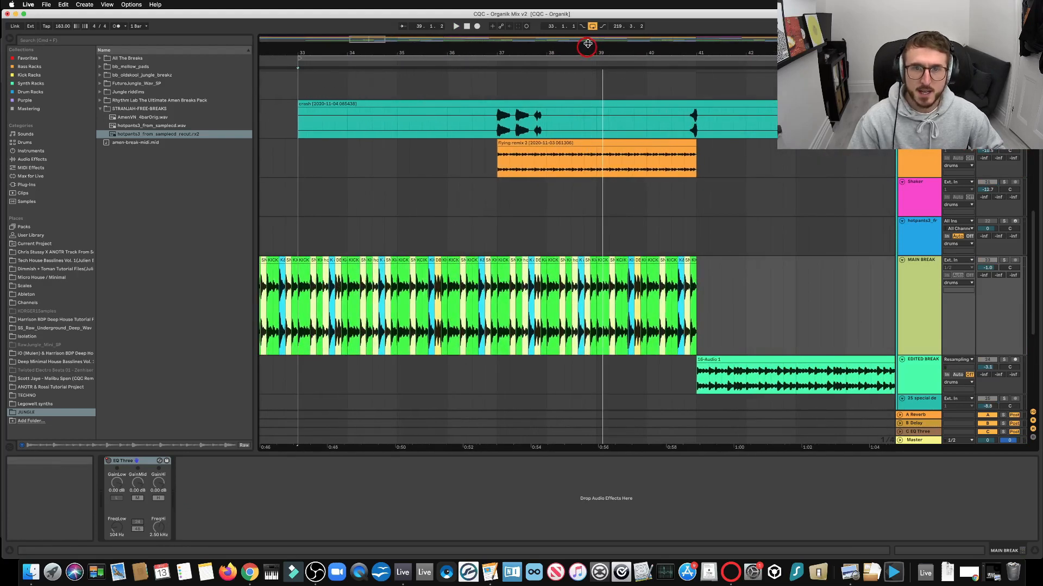
left_click(514, 165)
left_click_drag(516, 168, 522, 169)
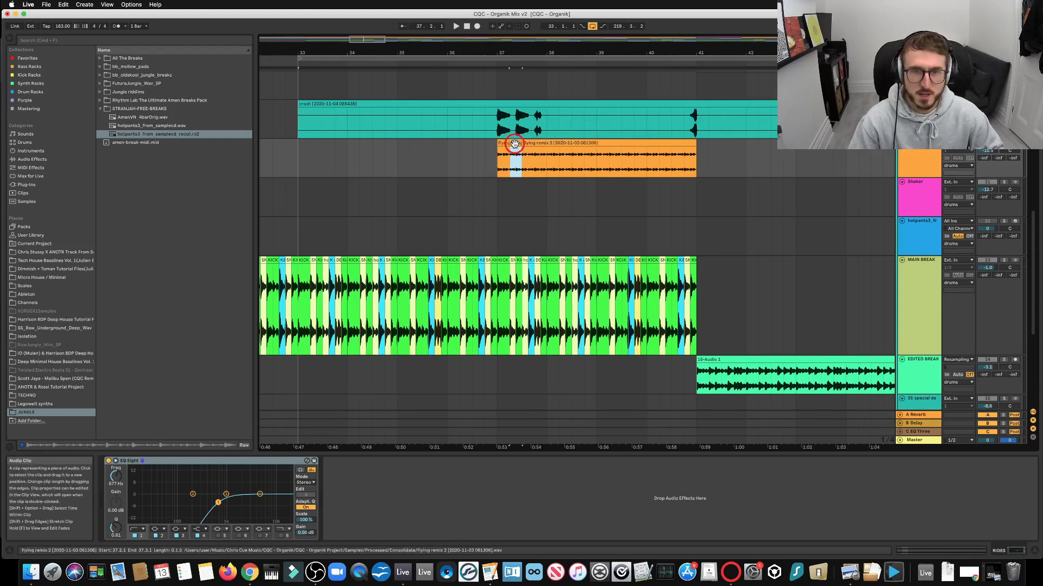
key("super+e")
scroll(381, 271, "left", 2)
left_click_drag(148, 491, 147, 484)
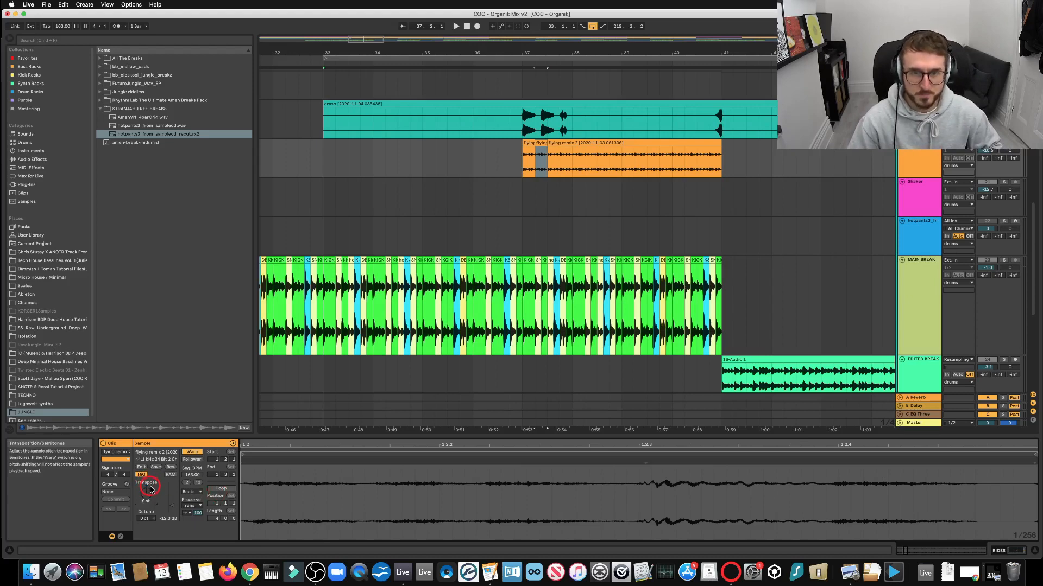
key("super+z")
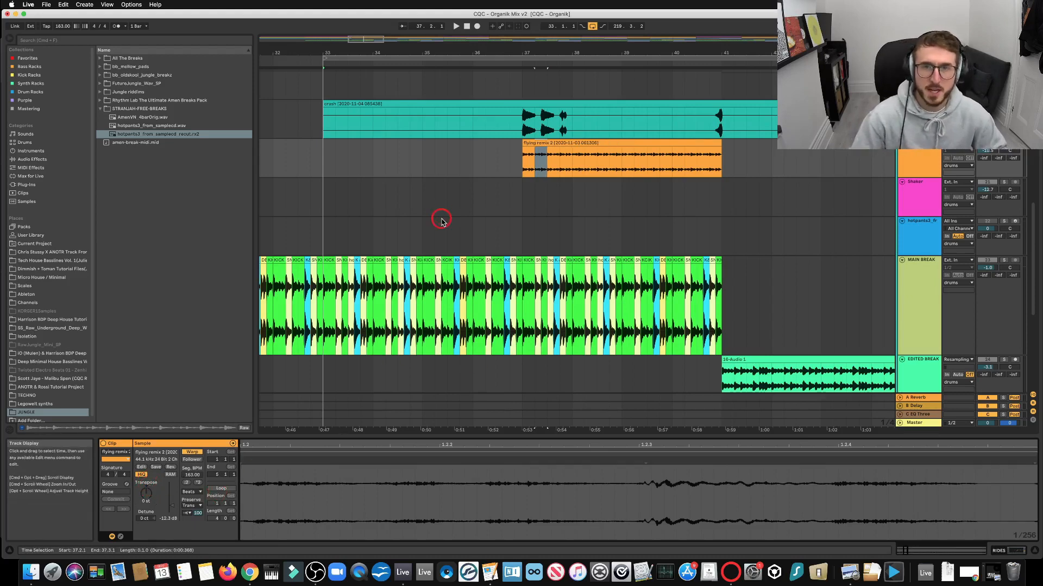
Place the insert marker at bar 37, where the rides clip starts, and play the arrangement
left_click_drag(600, 47, 600, 42)
left_click(495, 204)
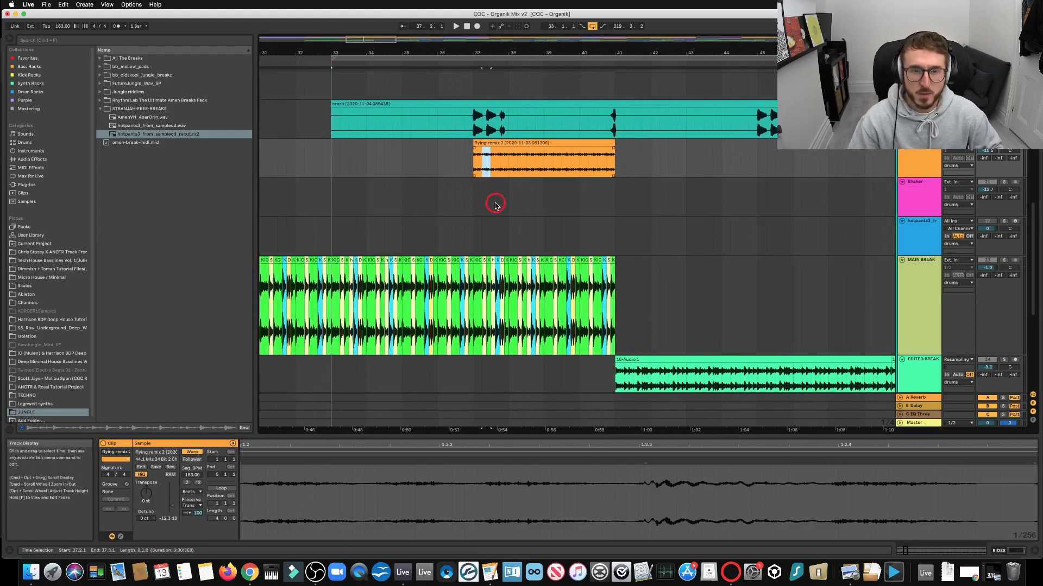
left_click(470, 198)
key("space")
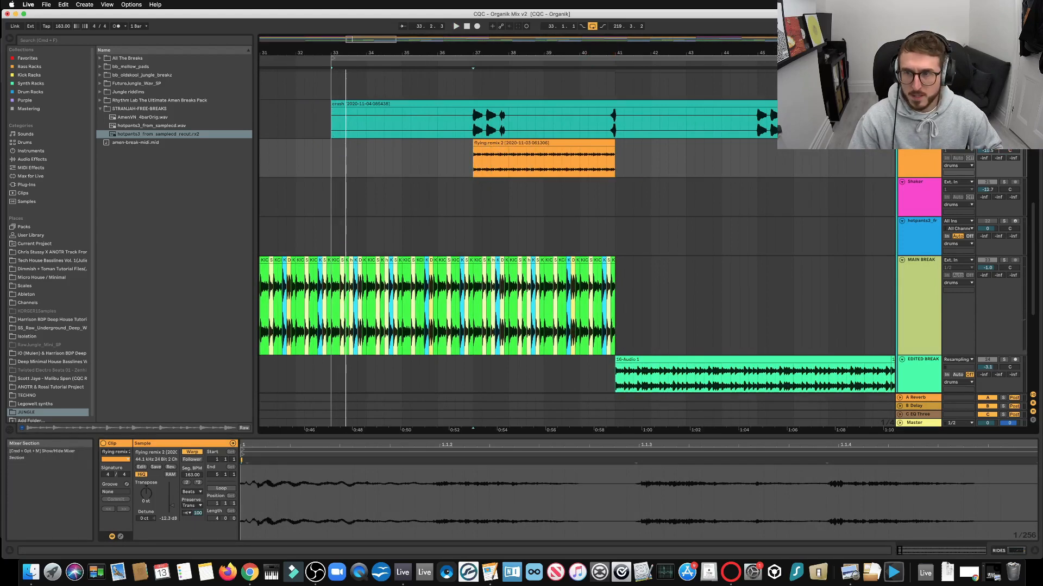
Play the arrangement from bar 33 and follow the main break, rides, edited break and glitch clips up to bar 49
scroll(955, 135, "up", 2)
scroll(966, 162, "up", 1)
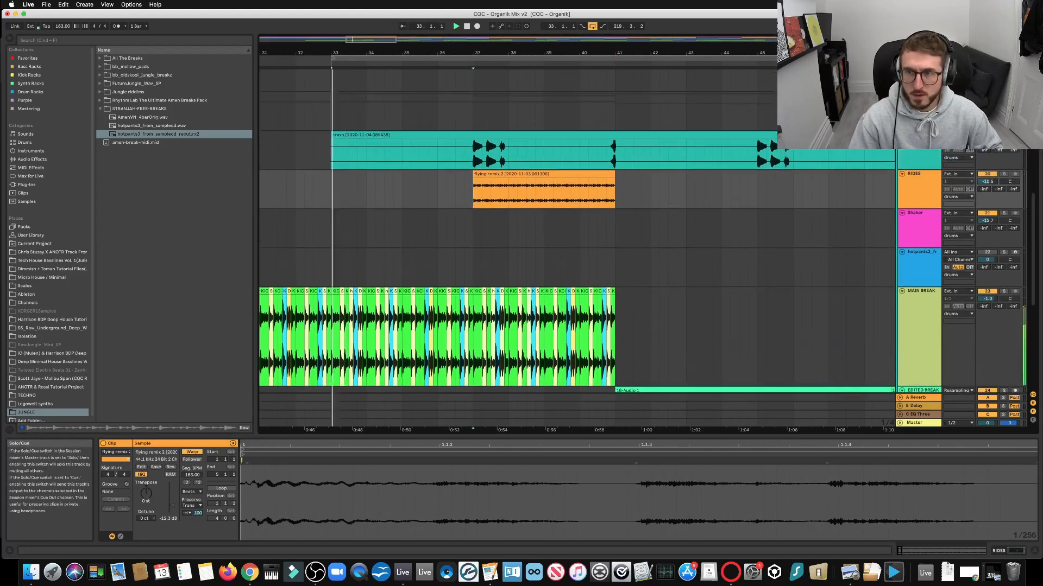
scroll(621, 202, "down", 8)
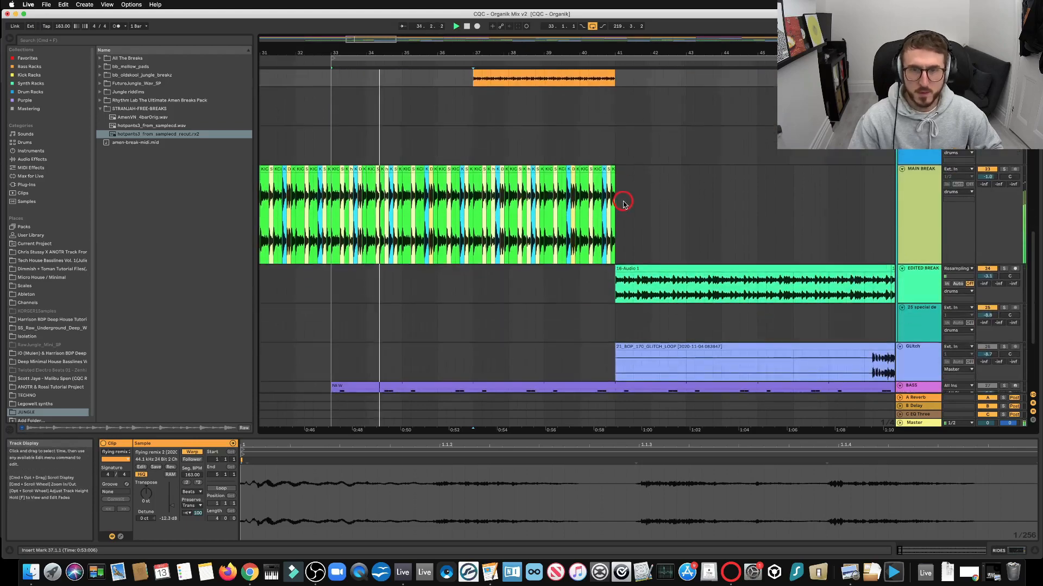
scroll(618, 202, "up", 5)
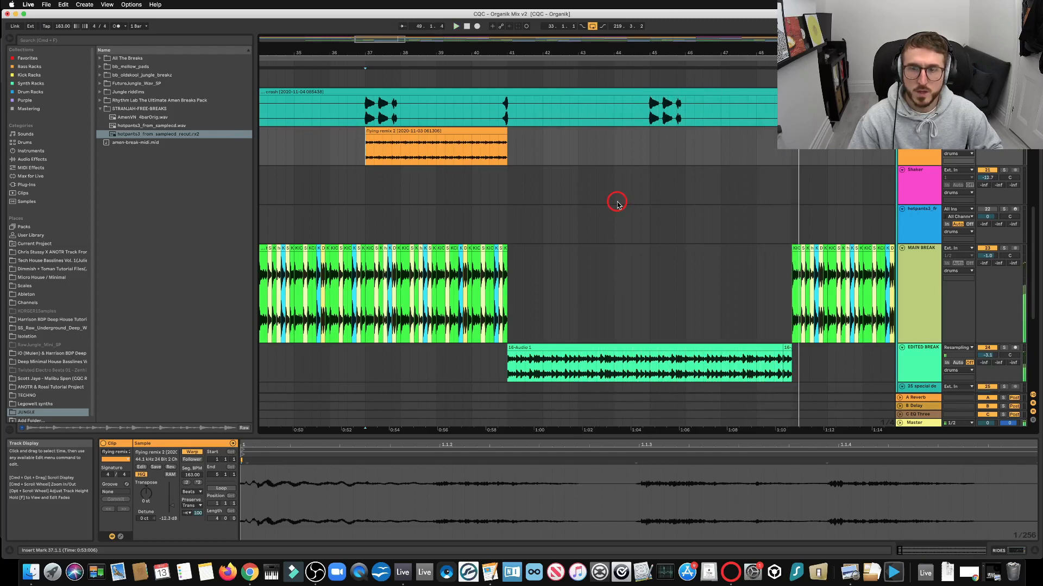
scroll(617, 204, "down", 3)
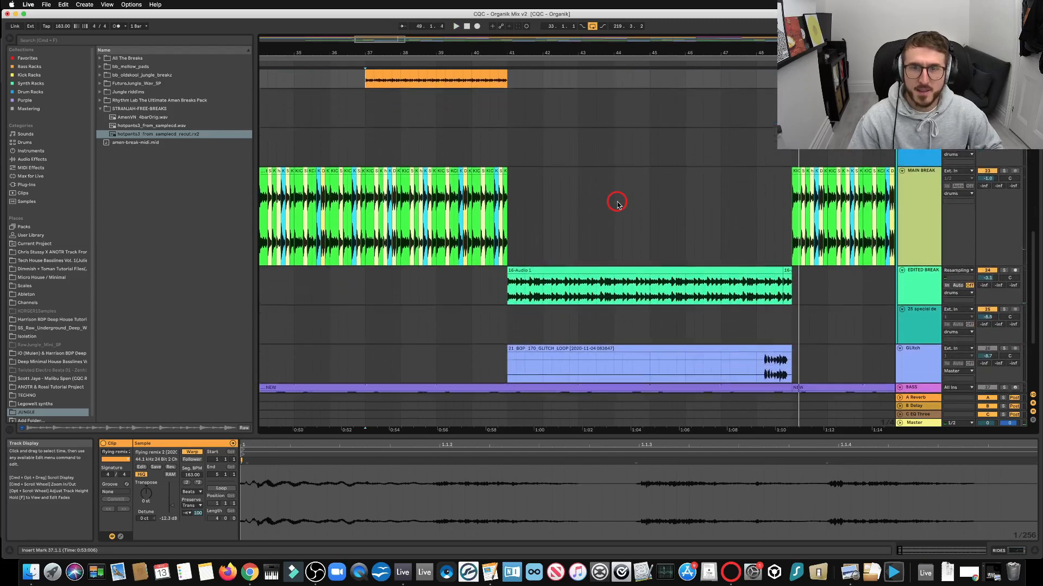
scroll(616, 207, "down", 2)
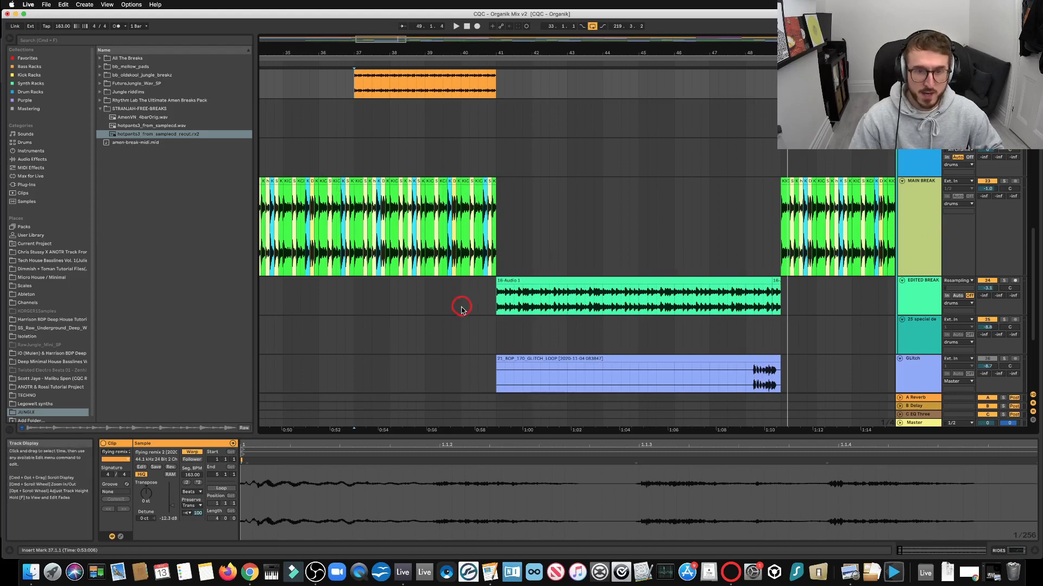
Show the EDITED BREAK track's device chain and load the Sugar Bytes Turnado plug-in on that track
left_click(549, 282)
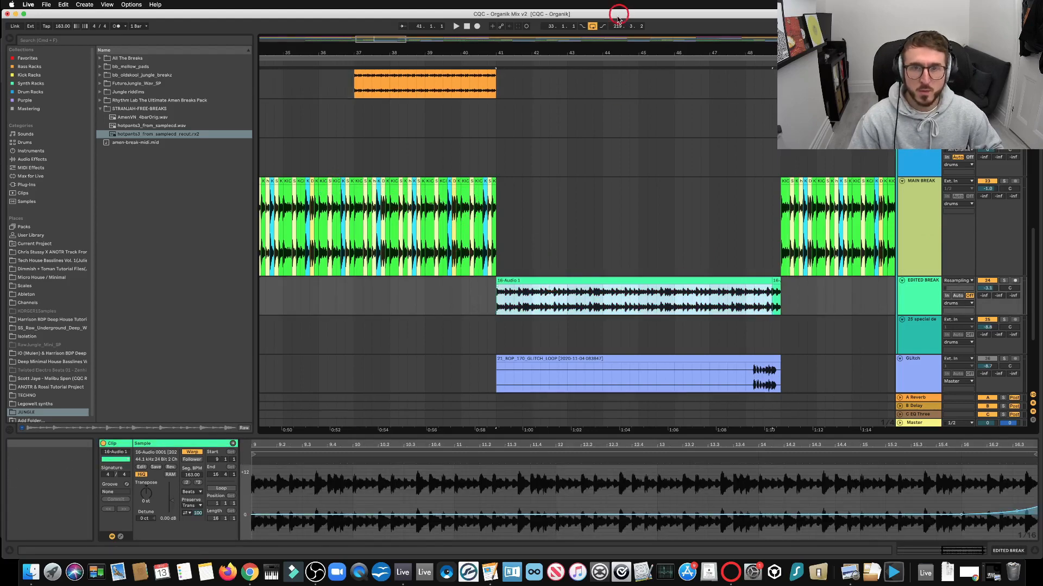
left_click_drag(587, 52, 586, 47)
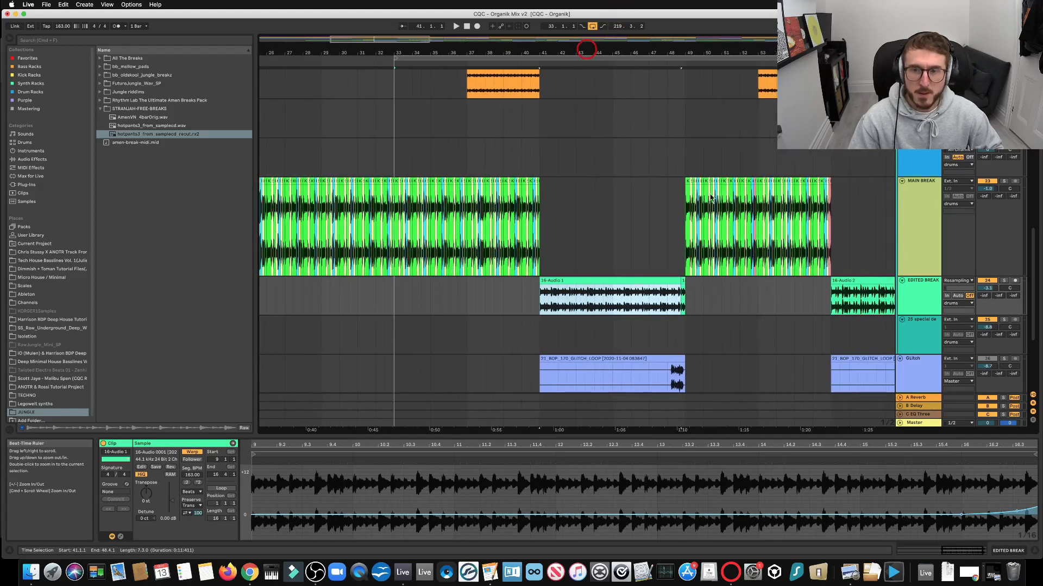
left_click(929, 291)
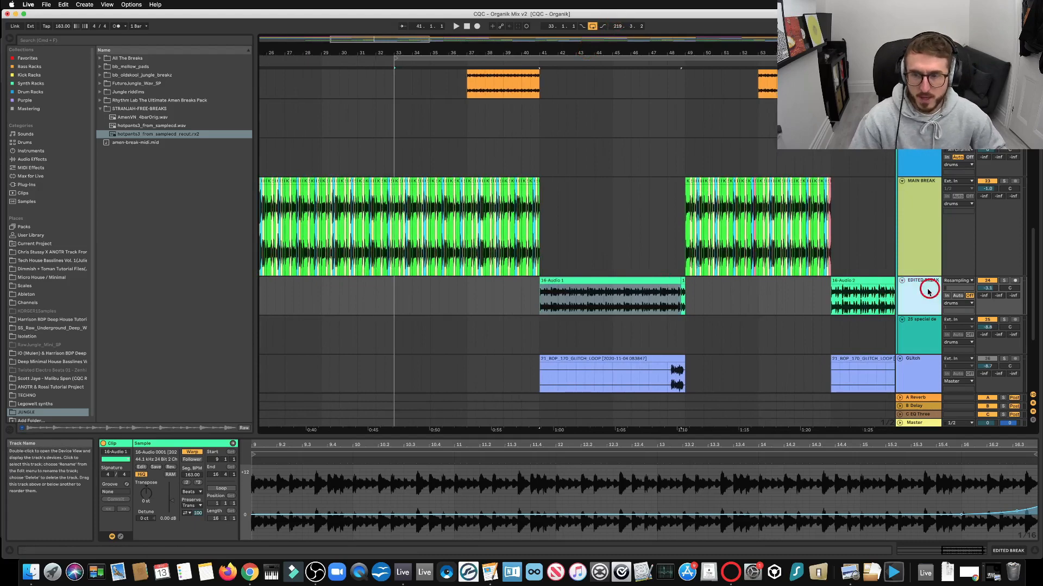
left_click(1005, 551)
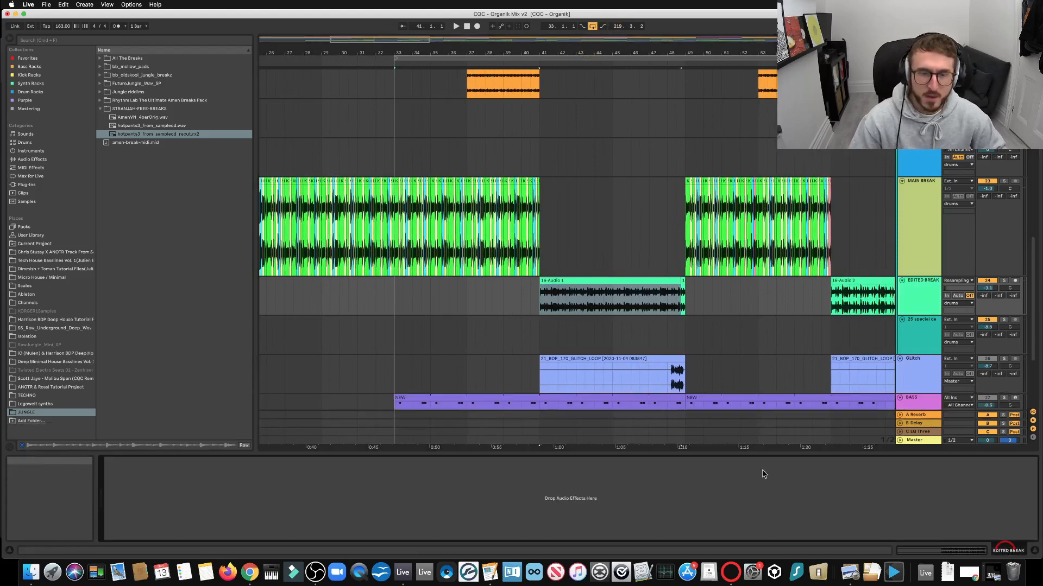
left_click(671, 298)
left_click(568, 303)
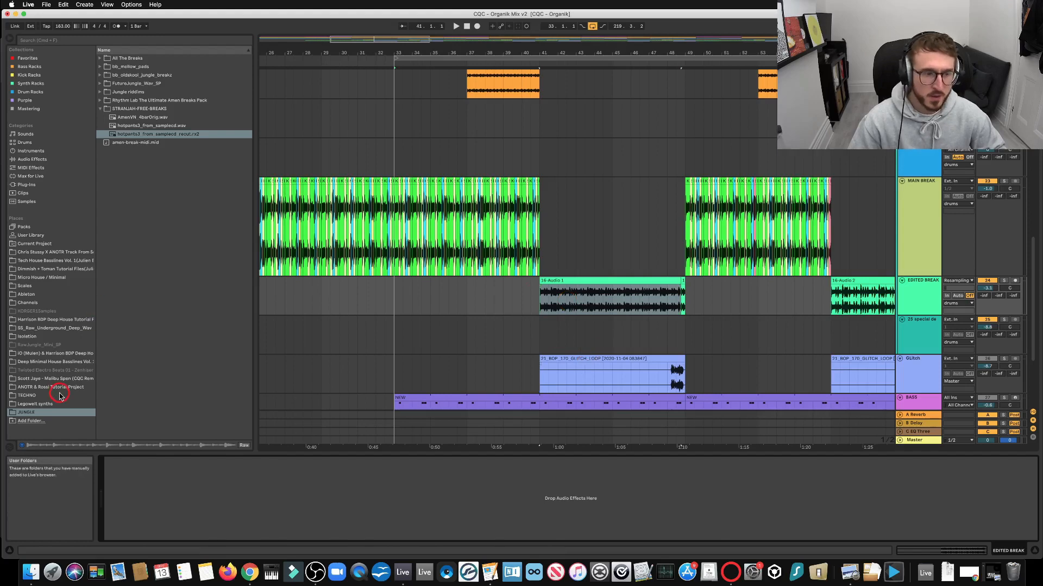
left_click(36, 185)
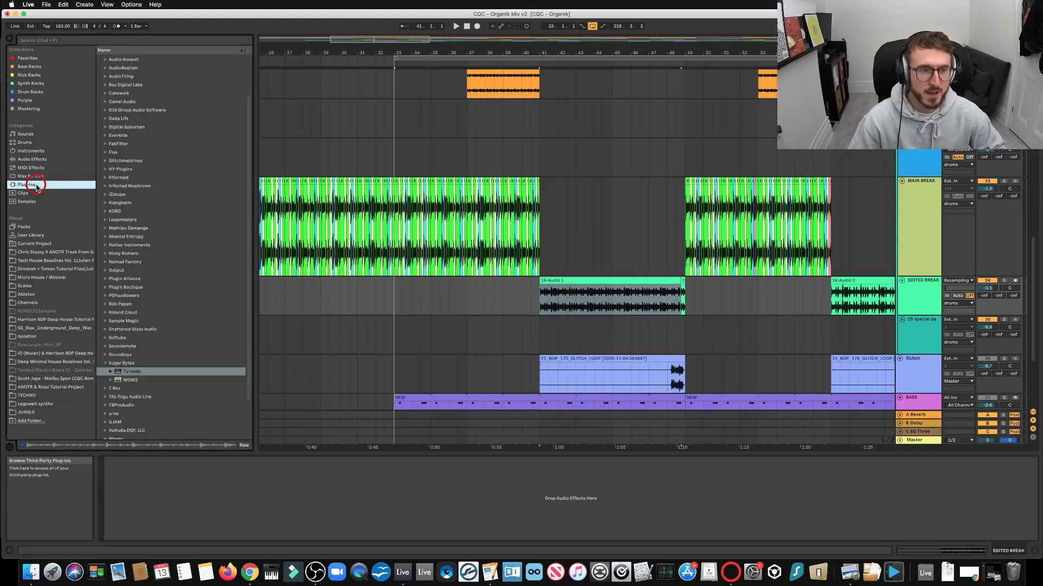
left_click(129, 373)
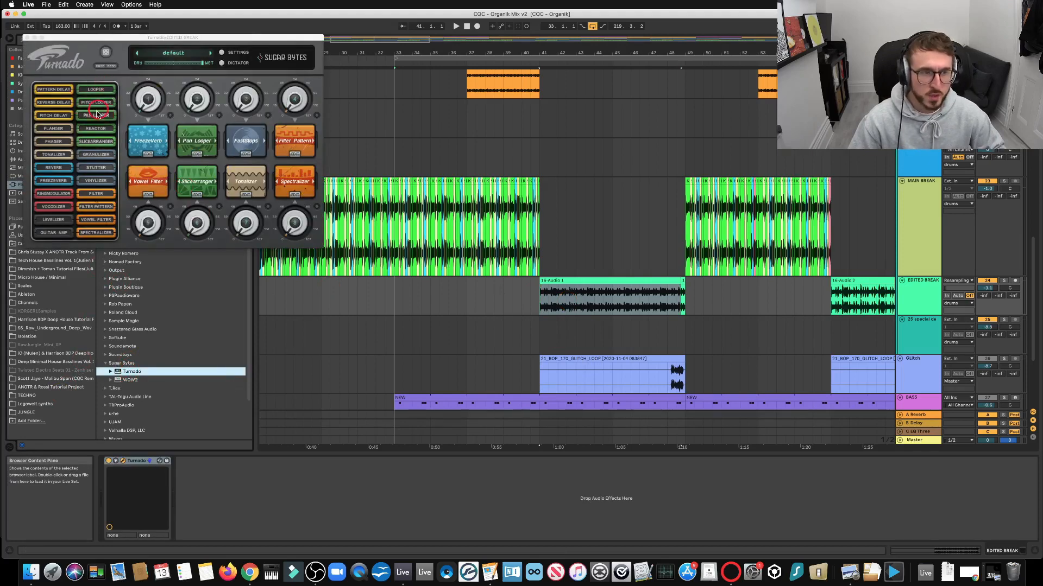
Replace Turnado's Slicearranger effect with Guitar Amp, and remove the Turnado device from the EDITED BREAK track
left_click(147, 106)
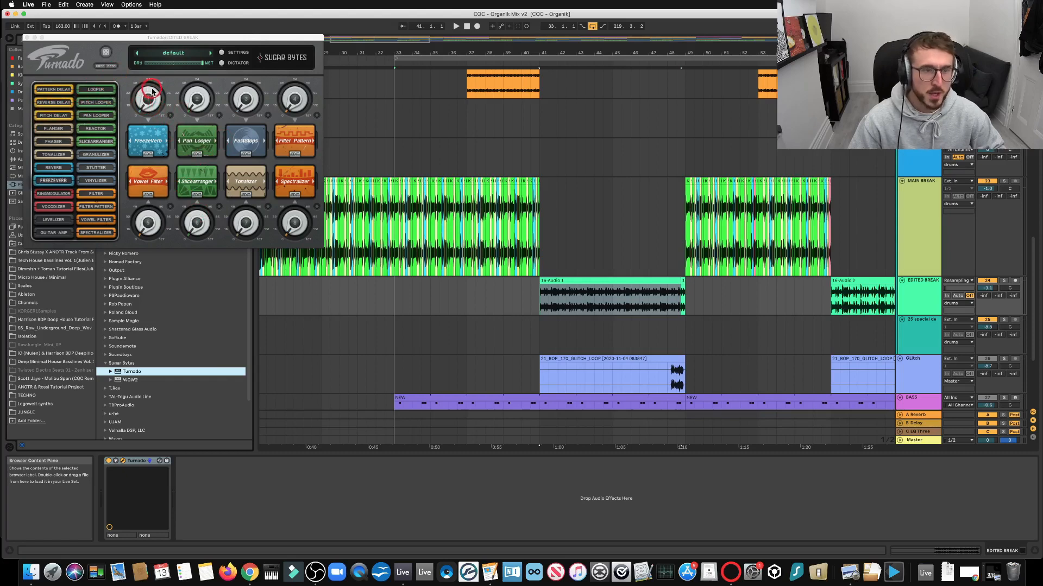
left_click(105, 101)
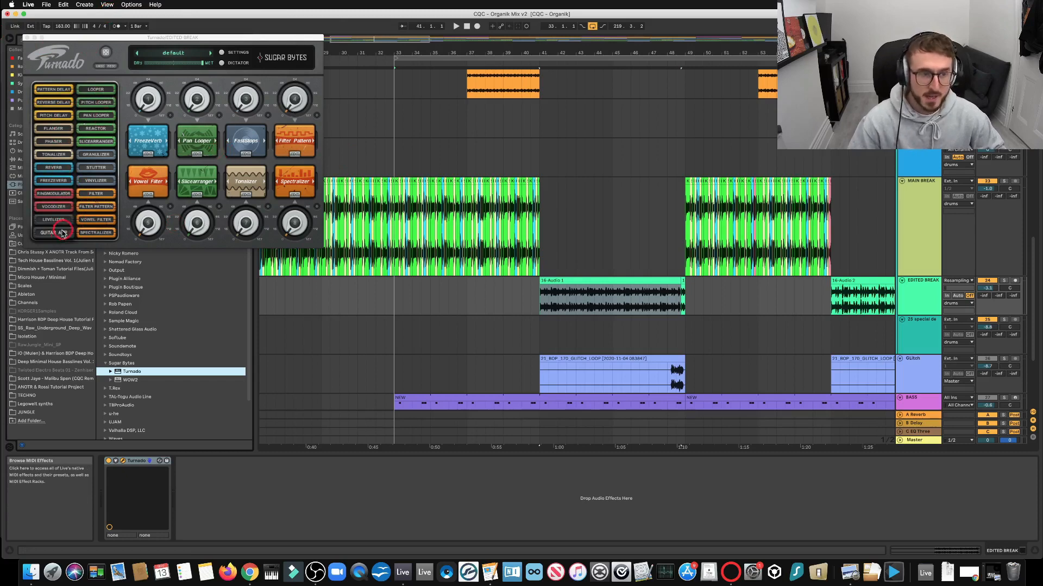
left_click_drag(60, 232, 197, 177)
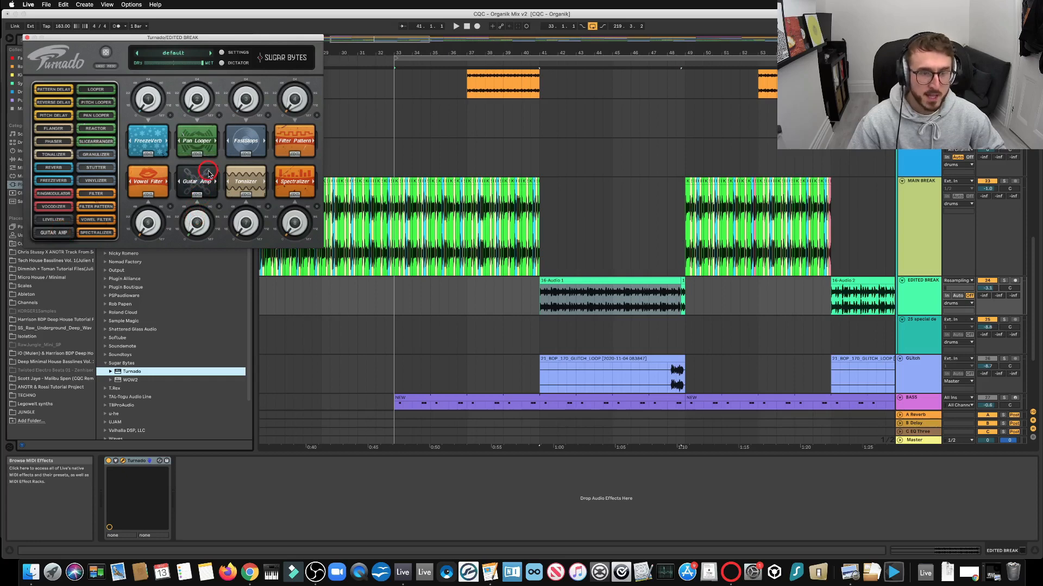
left_click(165, 150)
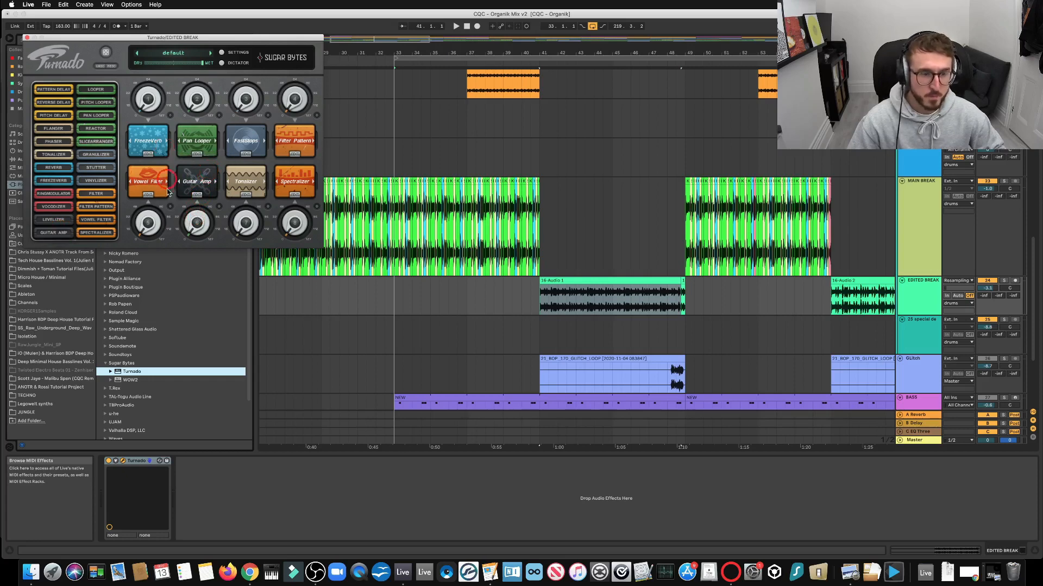
left_click(146, 461)
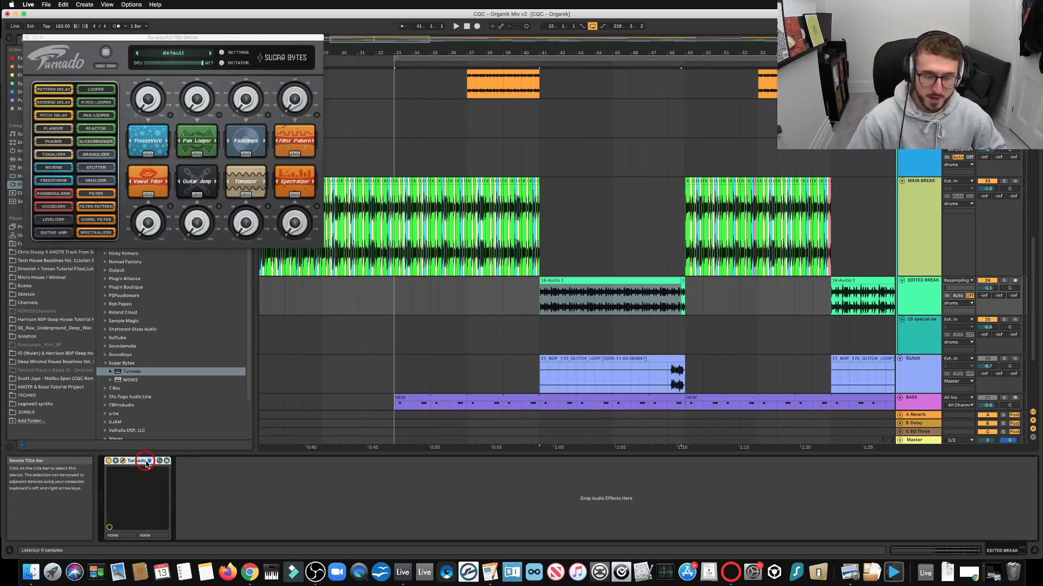
key("Delete")
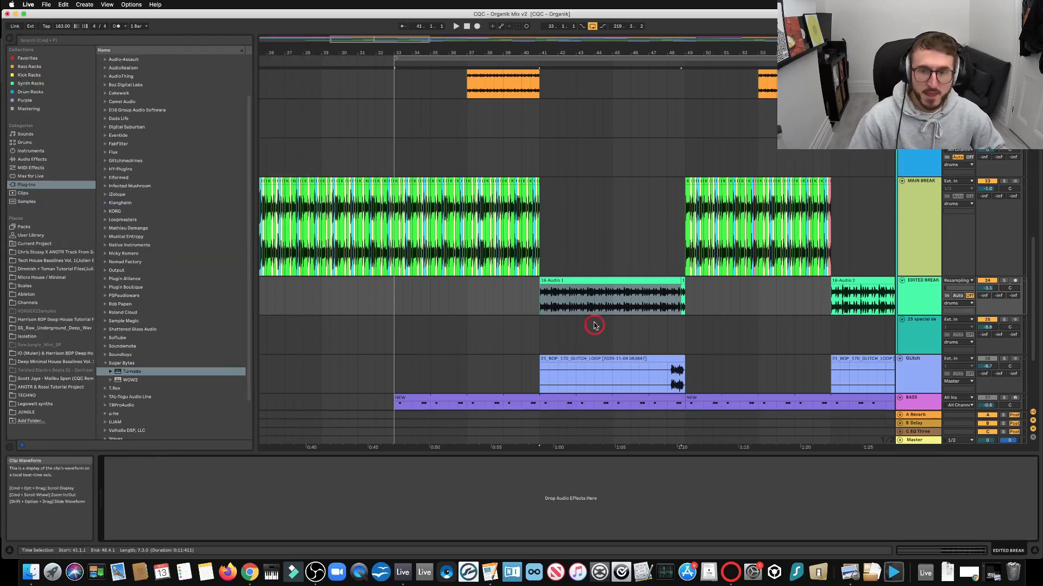
Move the arrangement loop start to bar 41 and play the edited break from there
left_click(537, 292)
left_click_drag(395, 53, 523, 58)
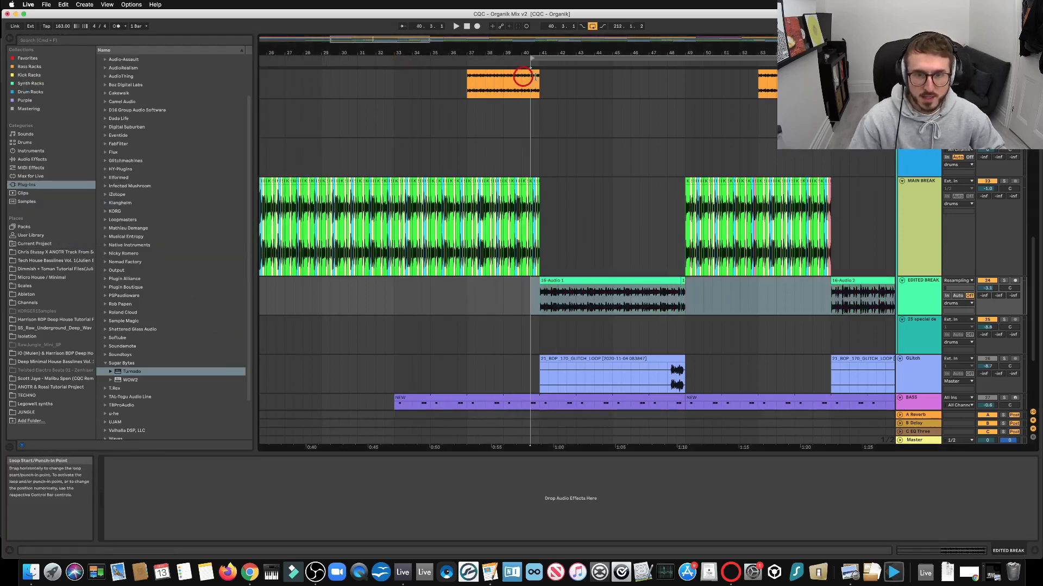
left_click(539, 76)
key("space")
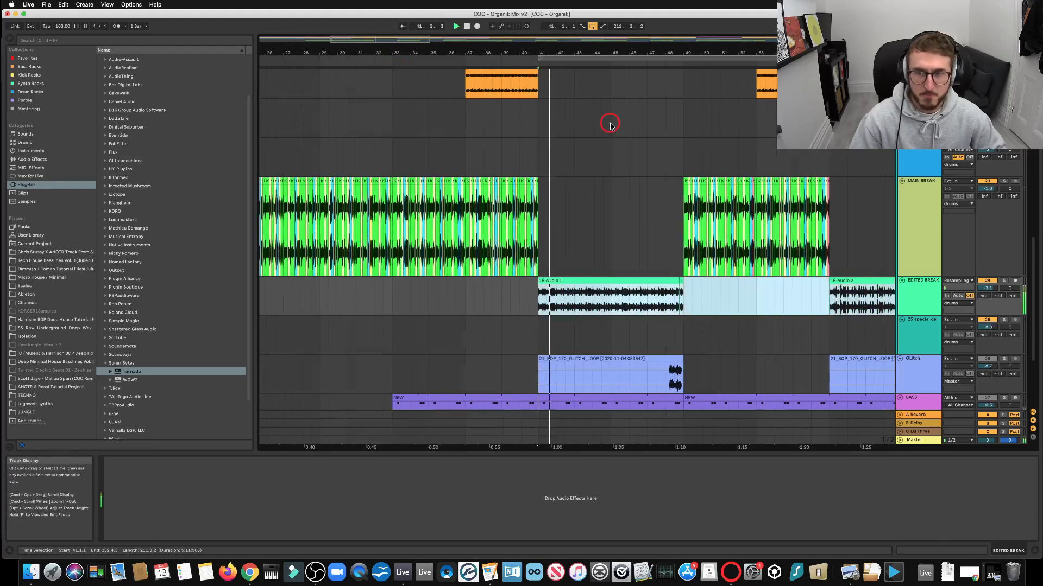
scroll(605, 124, "right", 5)
scroll(605, 124, "down", 1)
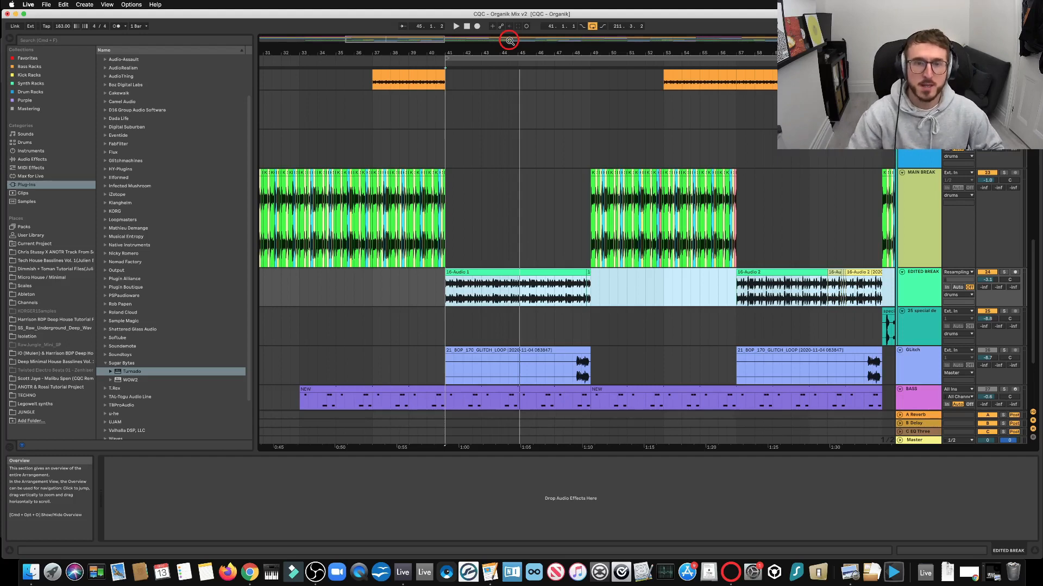
Open the 16-Audio 1 clip at bar 41 on the EDITED BREAK track and show its clip envelopes
left_click(553, 207)
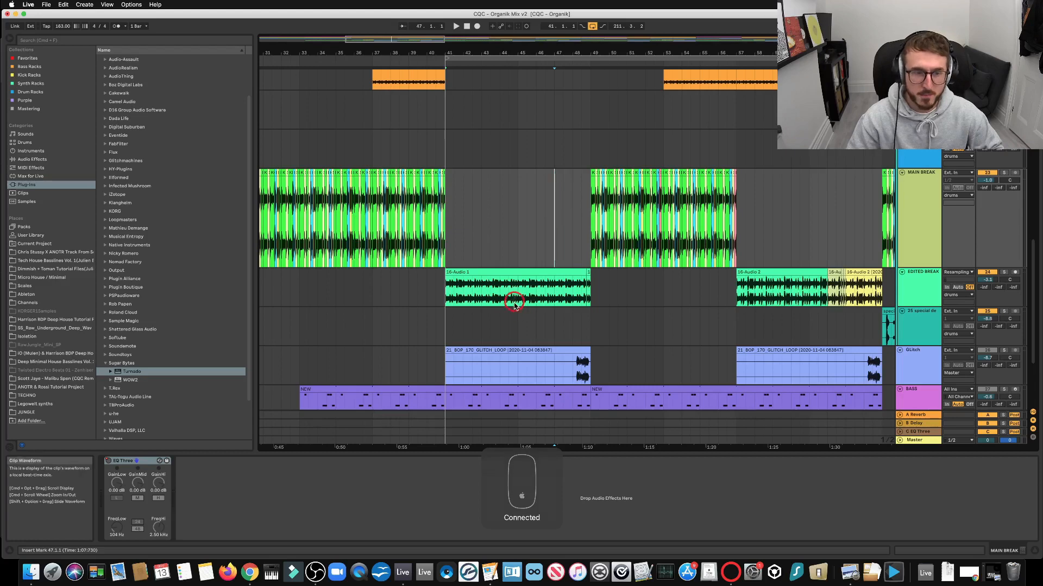
left_click(505, 272)
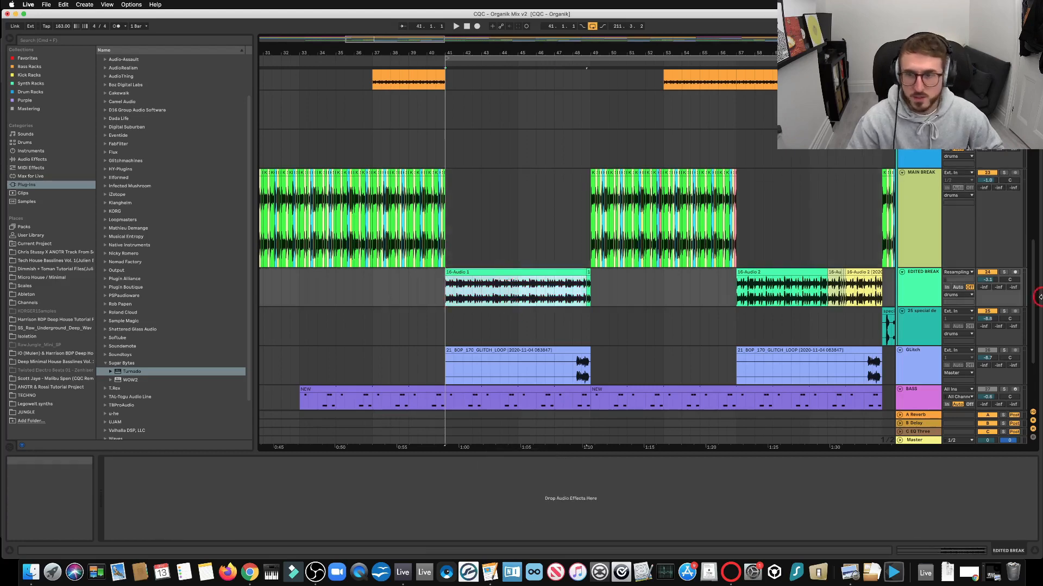
double_click(510, 272)
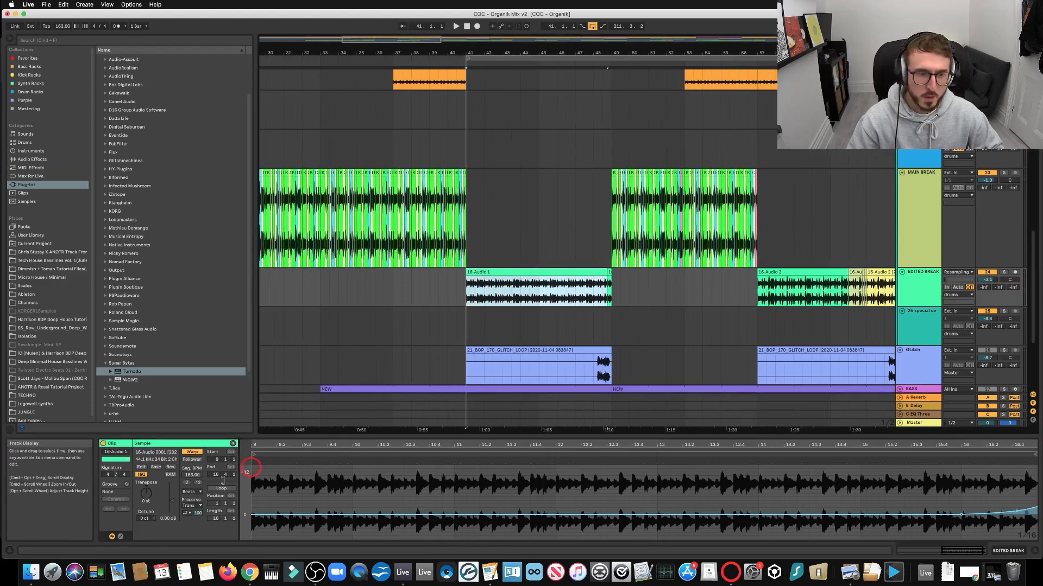
left_click(120, 537)
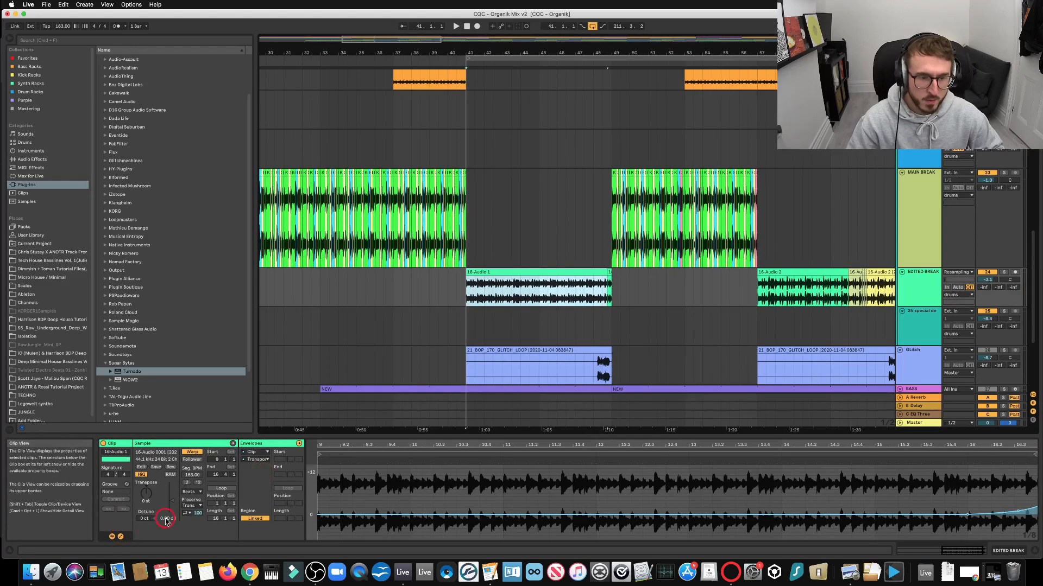
left_click(121, 536)
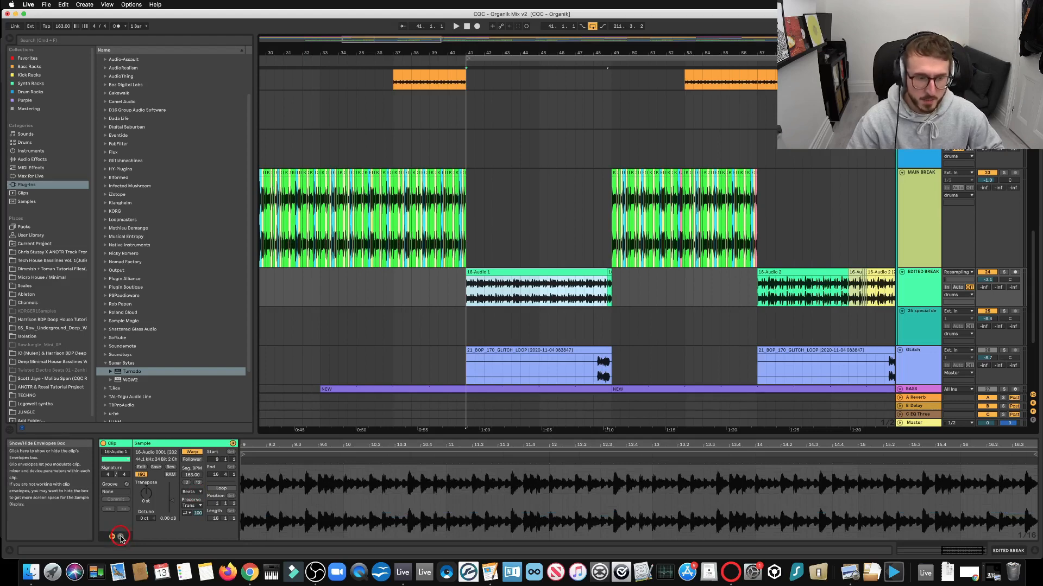
left_click(121, 536)
Display the 16-Audio 1 clip's transposition envelope and inspect its breakpoint curve near the end of the clip
left_click(249, 454)
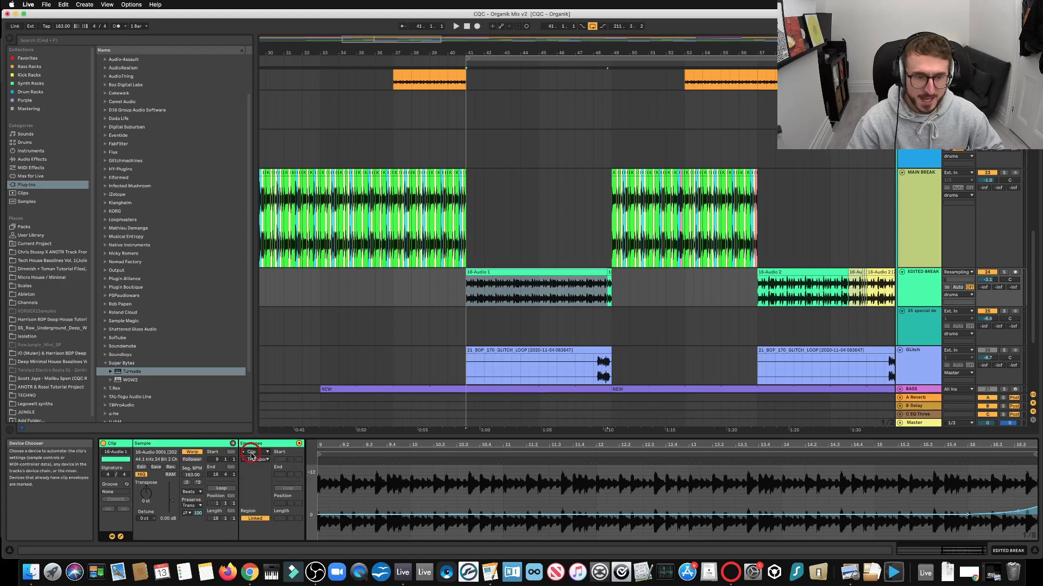
left_click(253, 460)
left_click(253, 460)
left_click(253, 461)
left_click(252, 461)
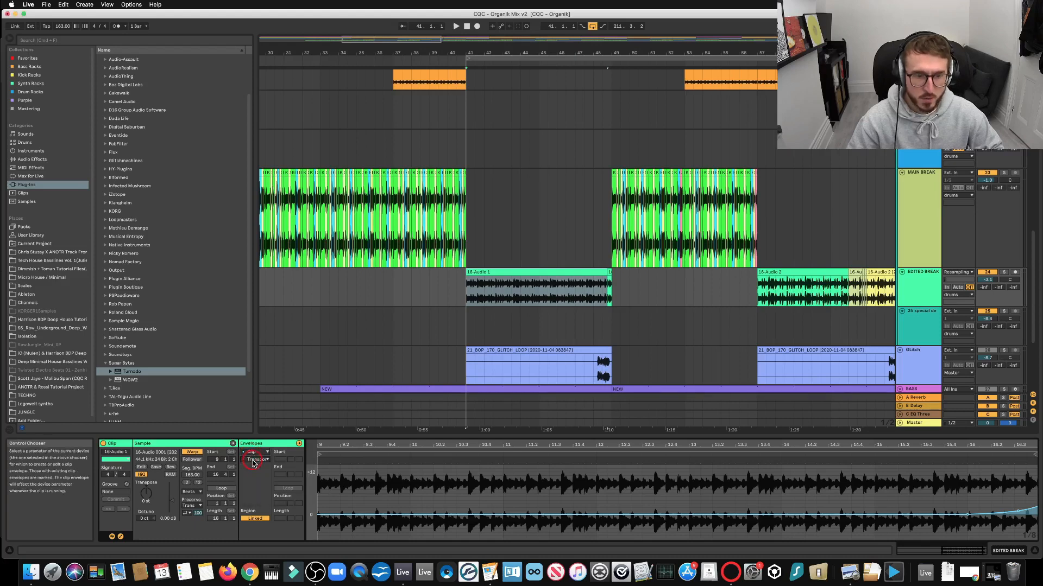
scroll(646, 515, "right", 3)
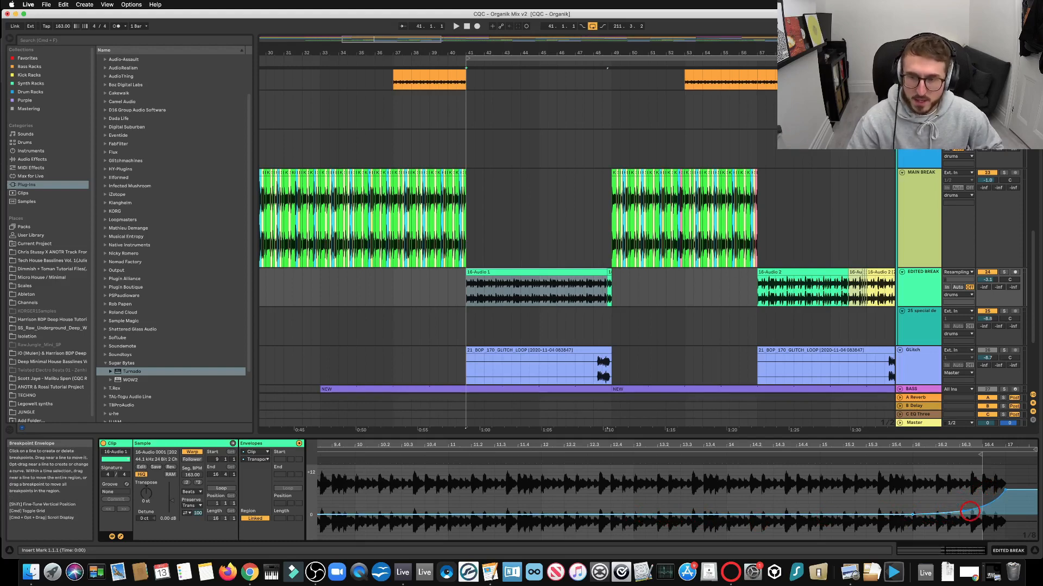
left_click_drag(970, 511, 963, 513)
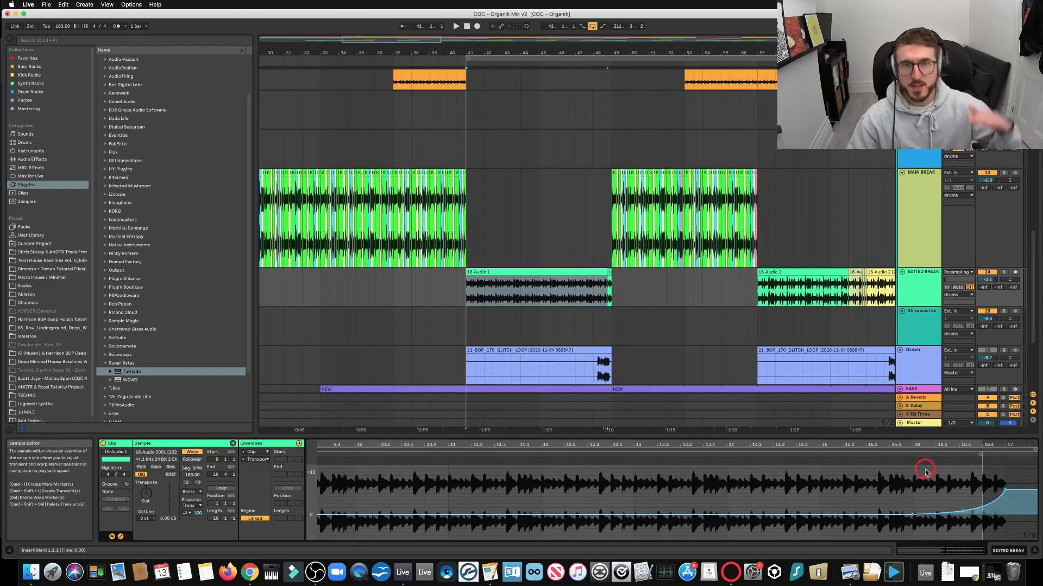
Try the Transpose control of the 16-Audio 1 clip on the EDITED BREAK track
left_click(749, 362)
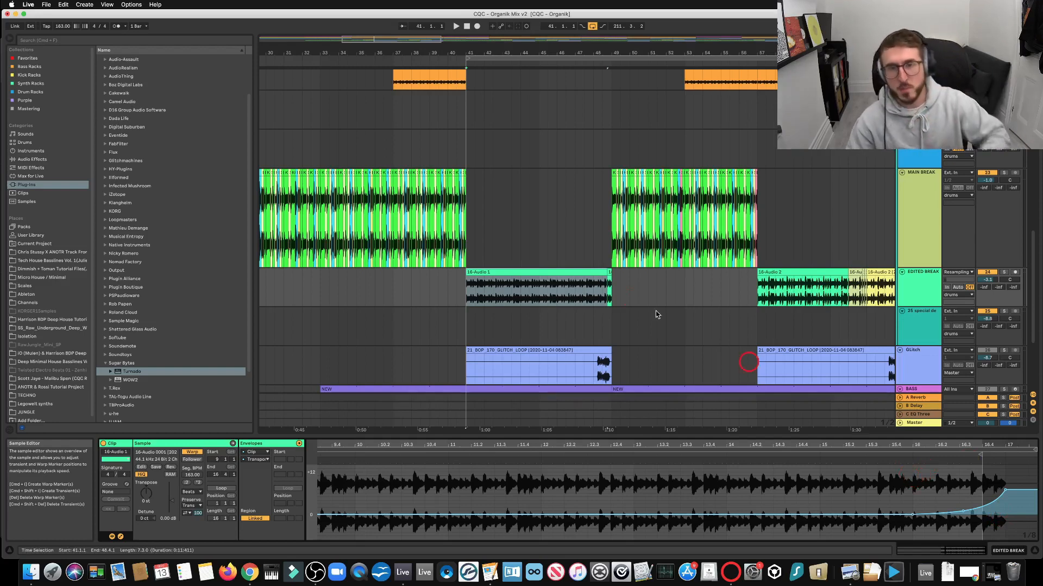
left_click(631, 340)
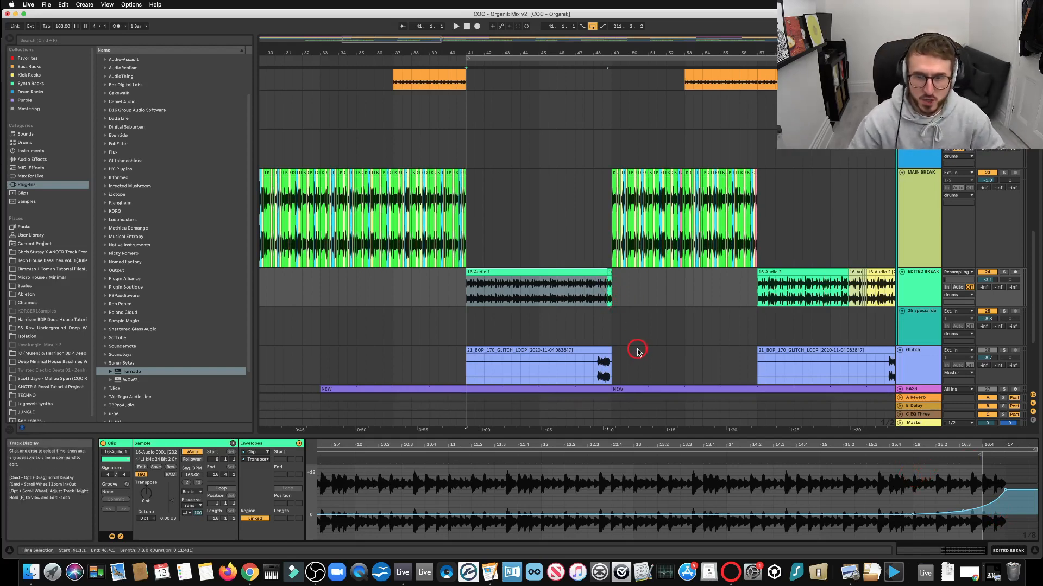
scroll(637, 351, "right", 5)
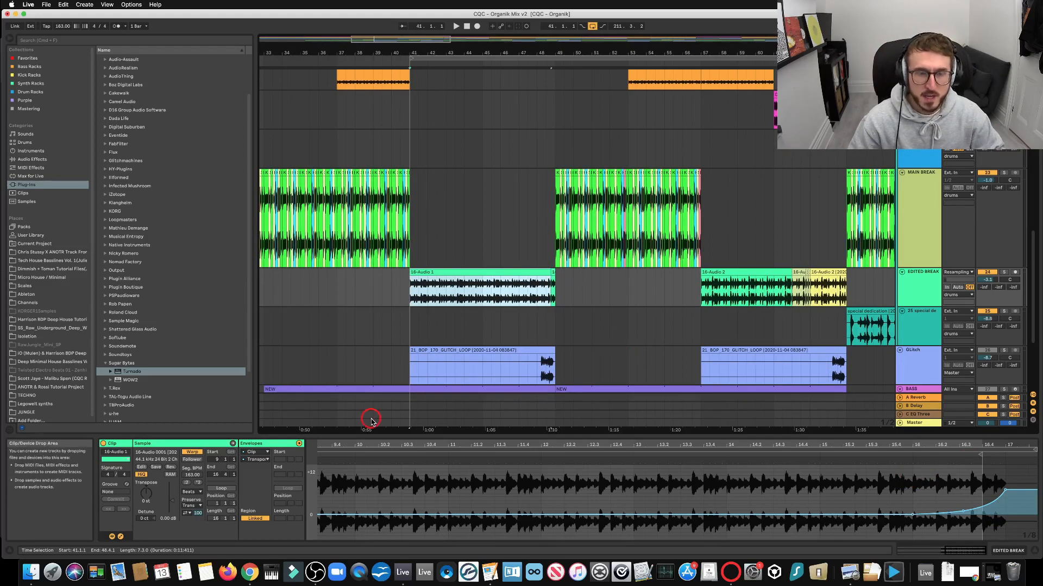
left_click(147, 497)
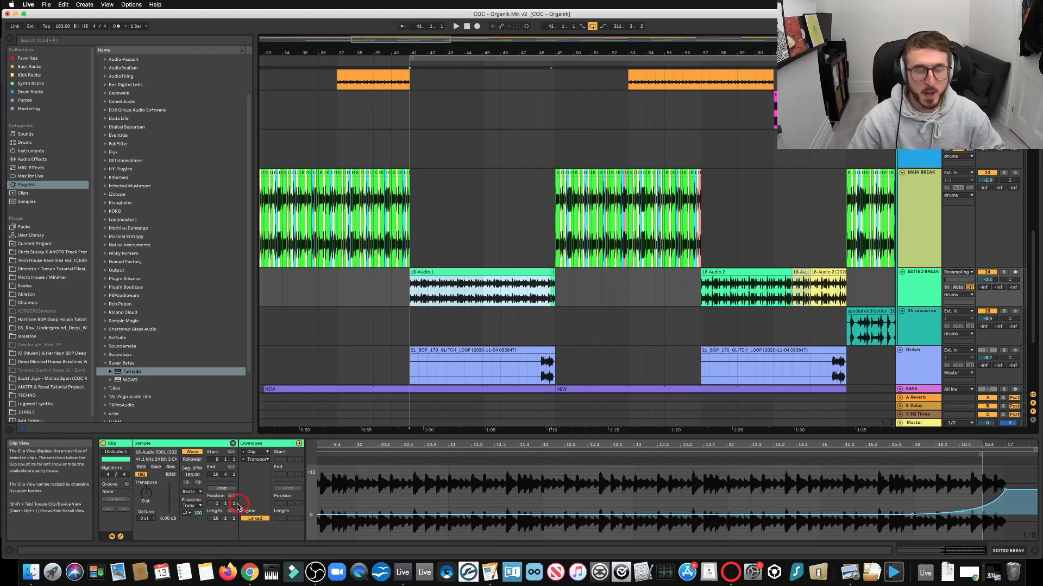
left_click(148, 496)
left_click_drag(151, 498, 151, 496)
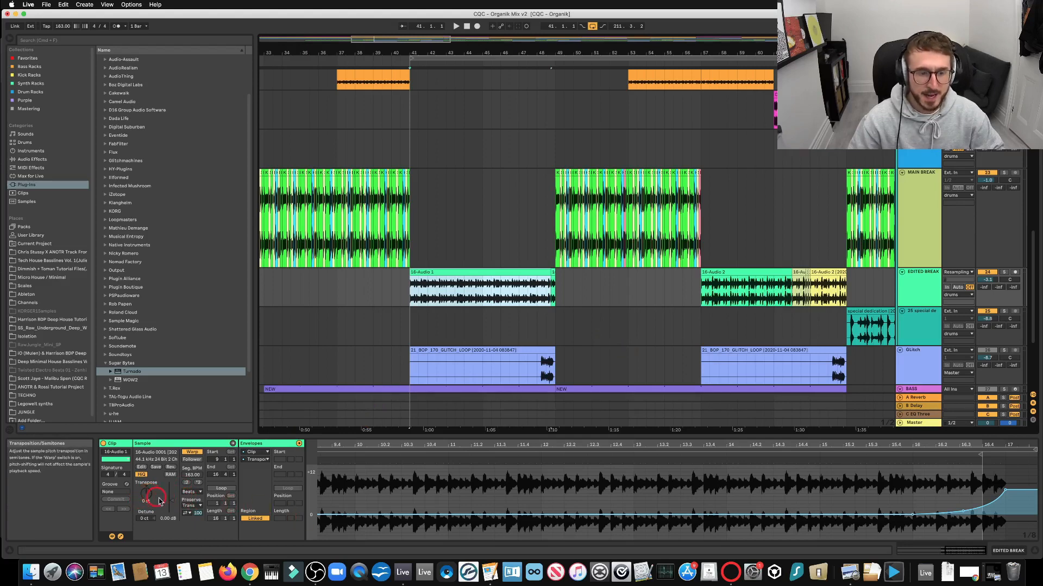
Play the end of the 16-Audio 1 clip near bar 48 to hear its transposition envelope
left_click(121, 537)
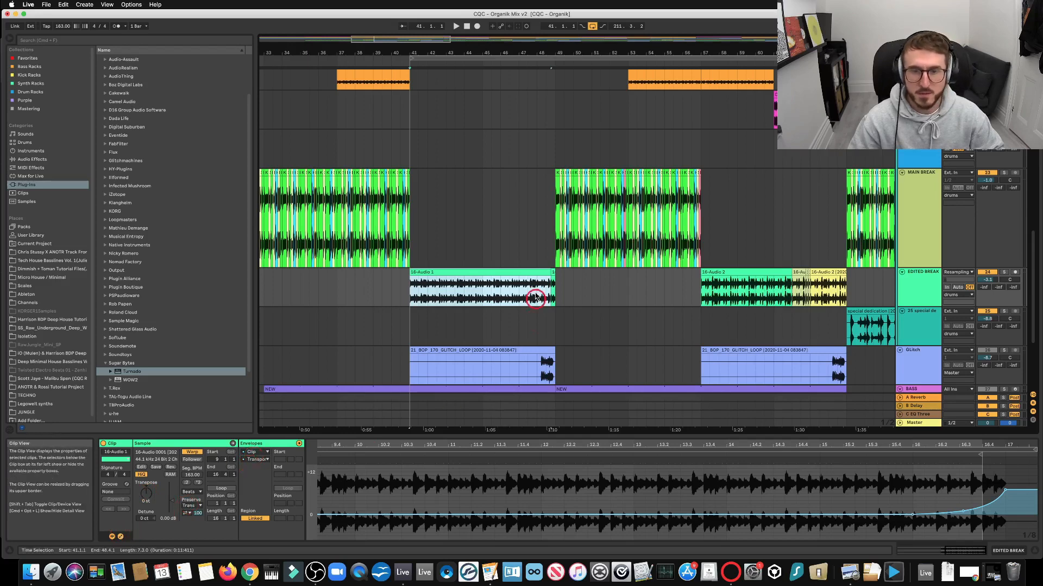
key("space")
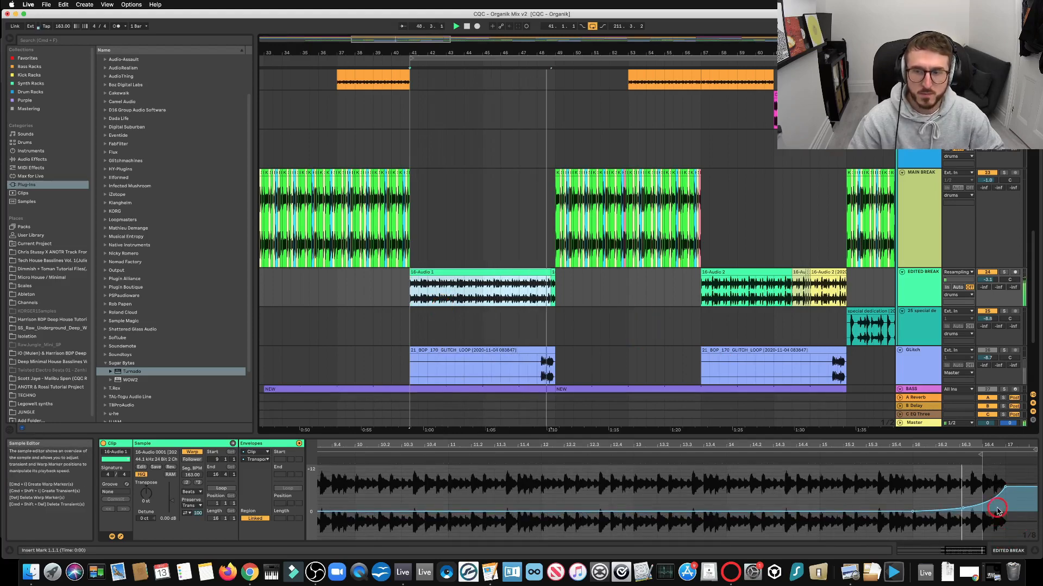
key("space")
scroll(920, 498, "up", 1)
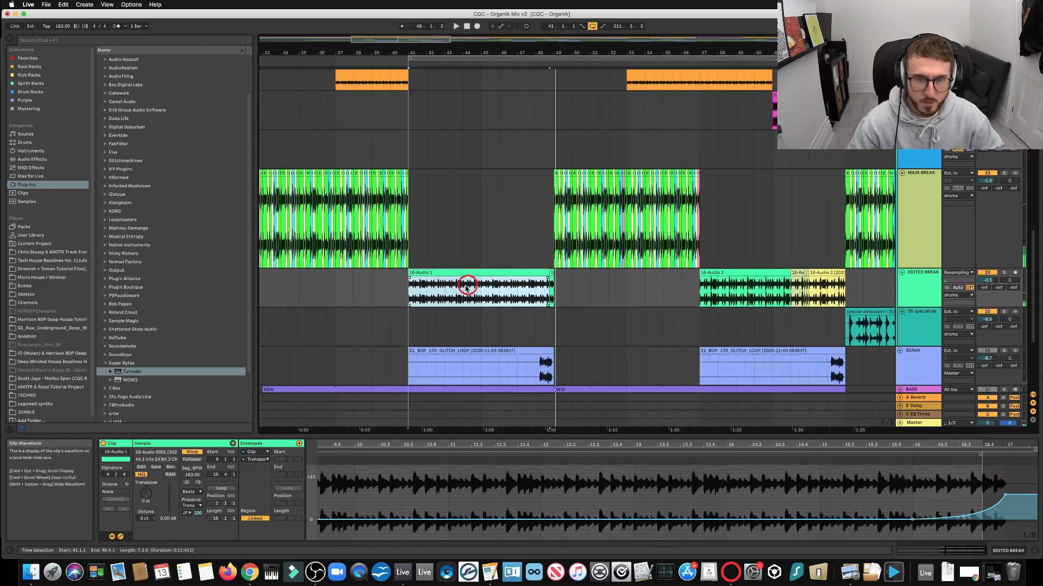
Mark the passage from 44.3.1 to 45.1.1 in the 16-Audio 1 clip and briefly play the edited break from bar 41
left_click(477, 292)
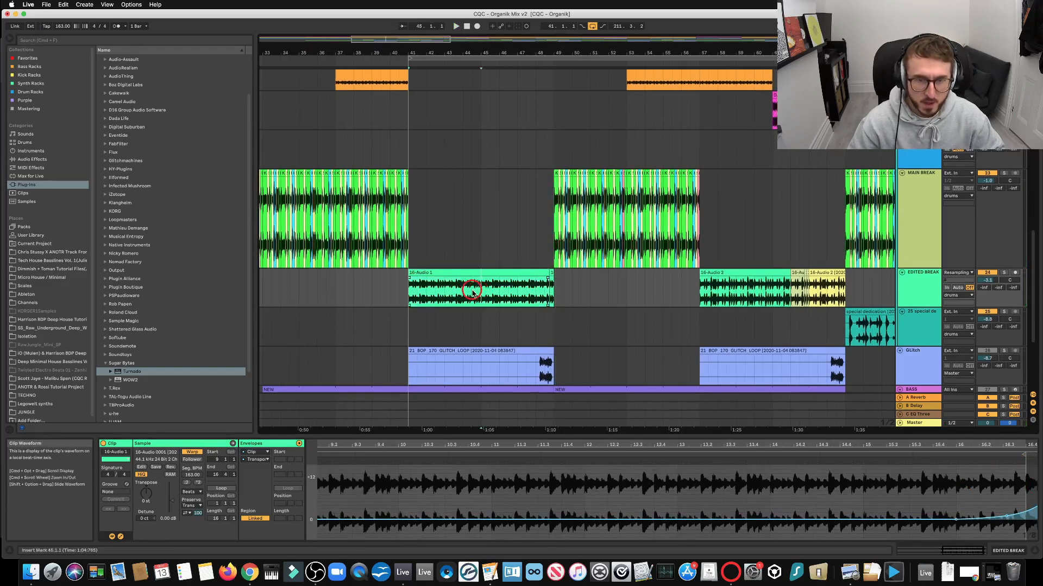
left_click(472, 292)
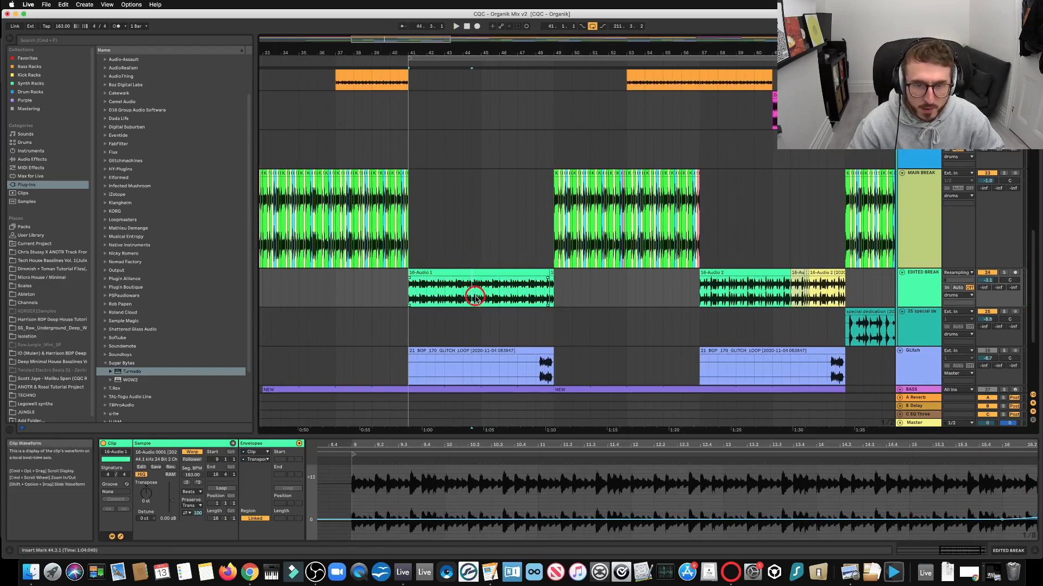
left_click_drag(474, 298, 483, 300)
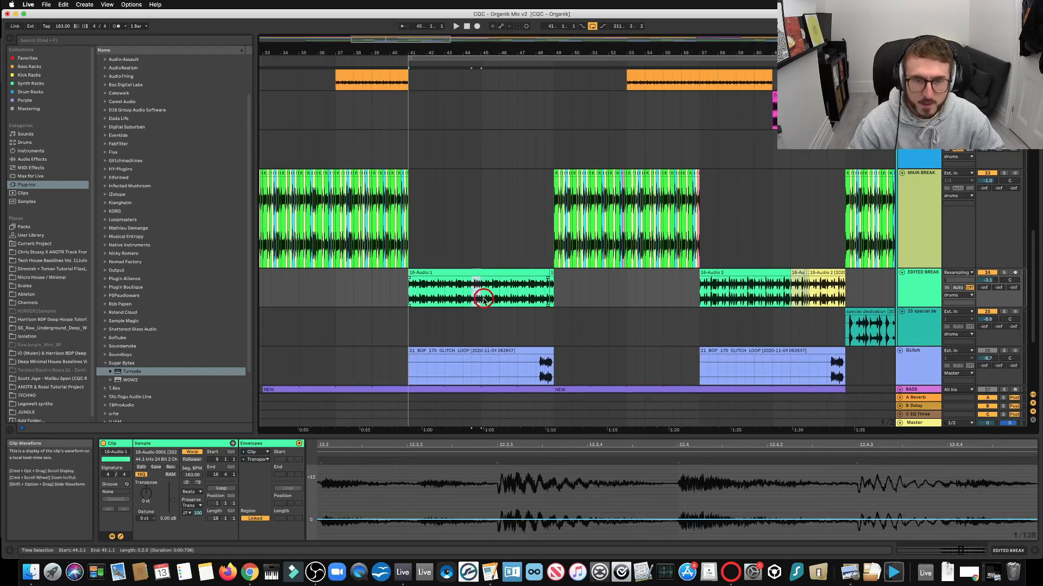
left_click(470, 298)
key("space")
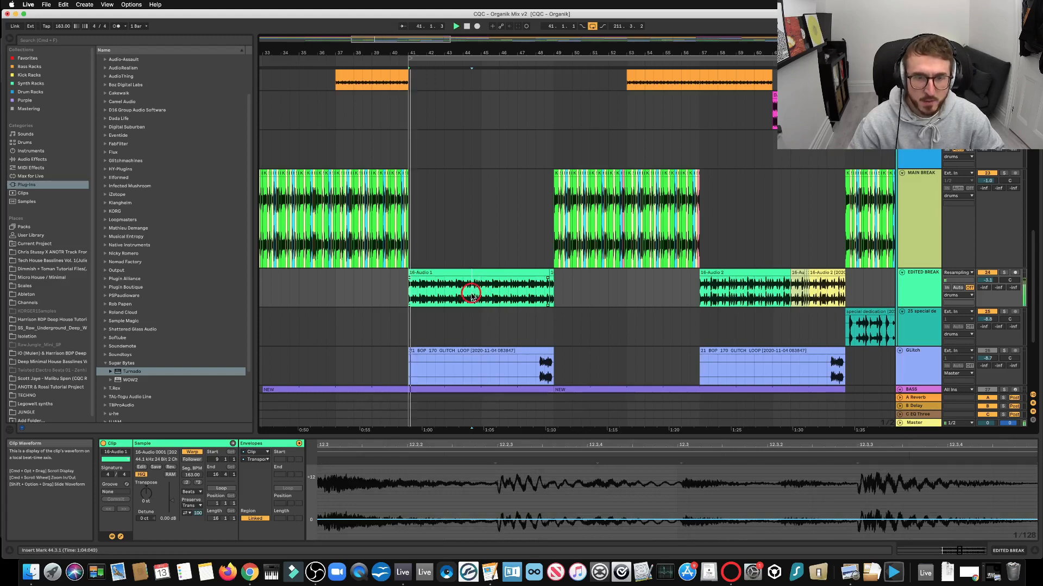
key("space")
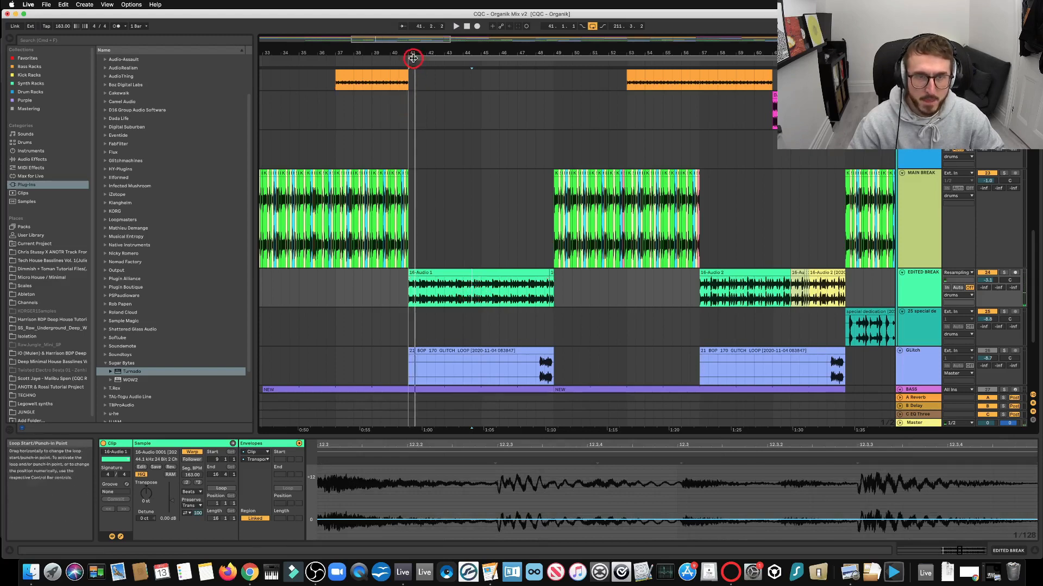
Move the arrangement loop start to 44.3.1, play the edited break there, and return the loop start to bar 41
left_click_drag(412, 56, 474, 67)
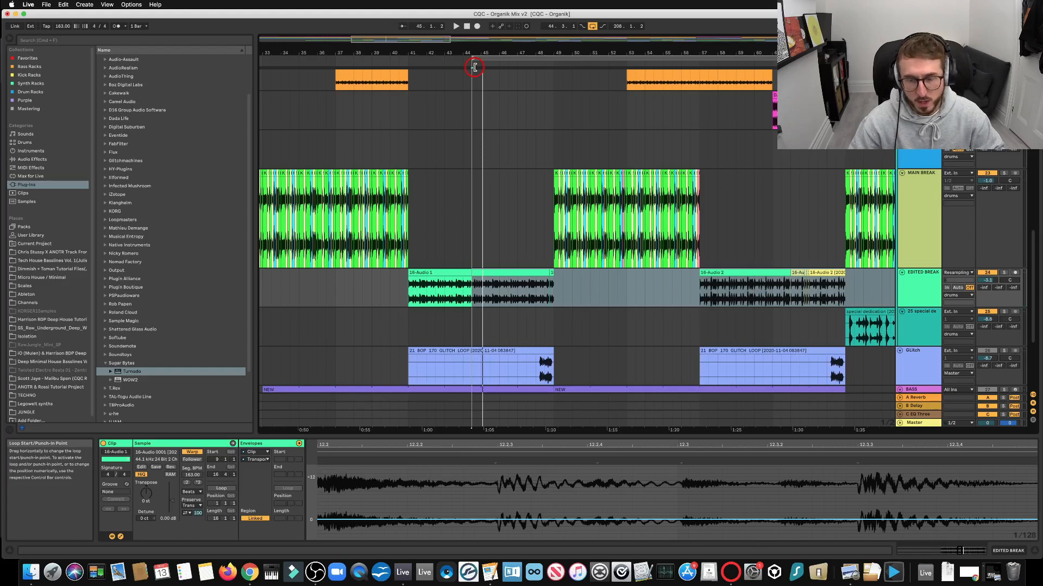
key("space")
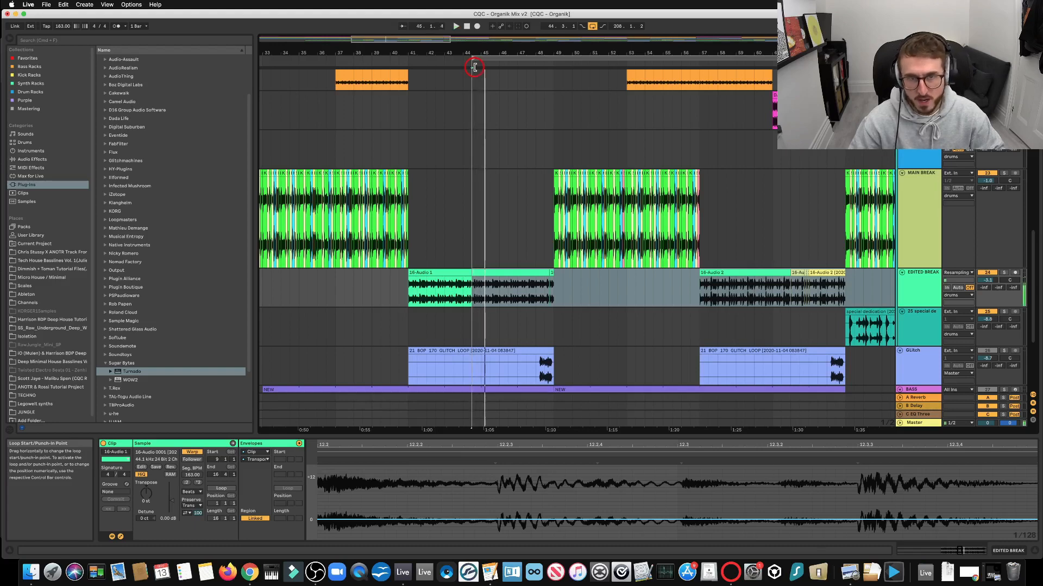
left_click_drag(472, 58, 410, 58)
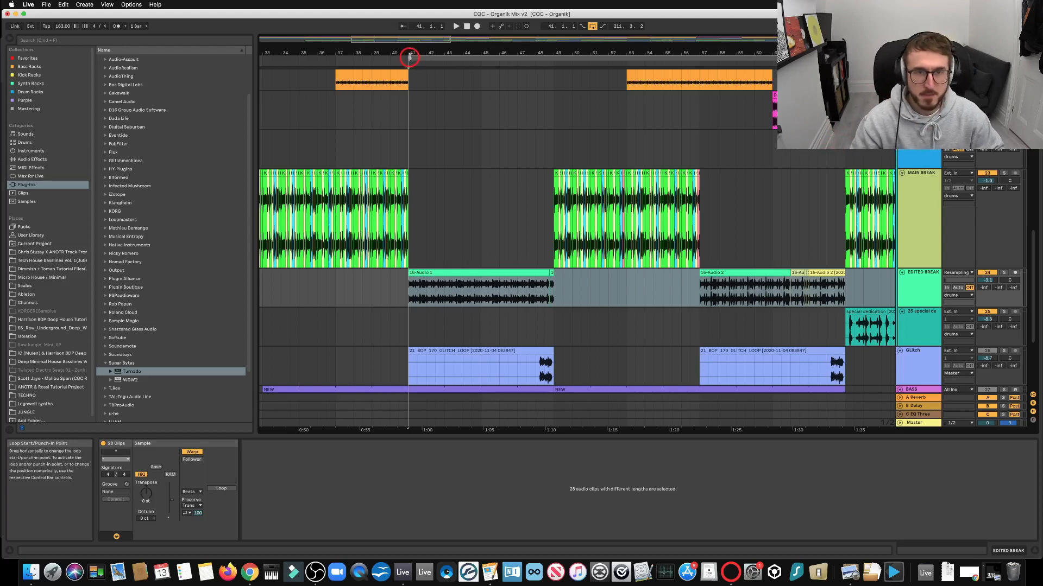
key("space")
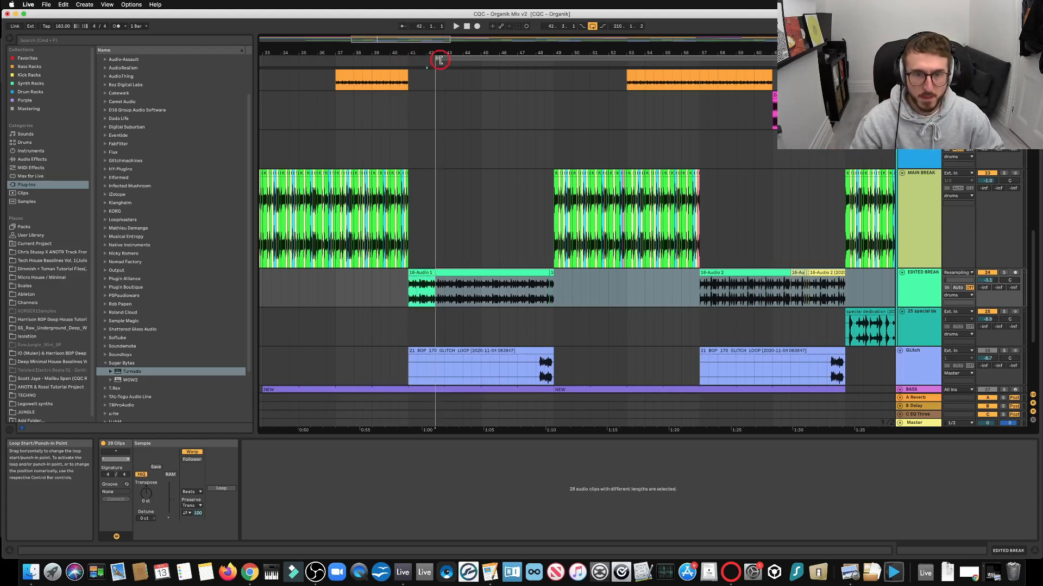
Move the arrangement loop start to bar 49 and play the main break with the bass from there
left_click_drag(494, 78, 554, 87)
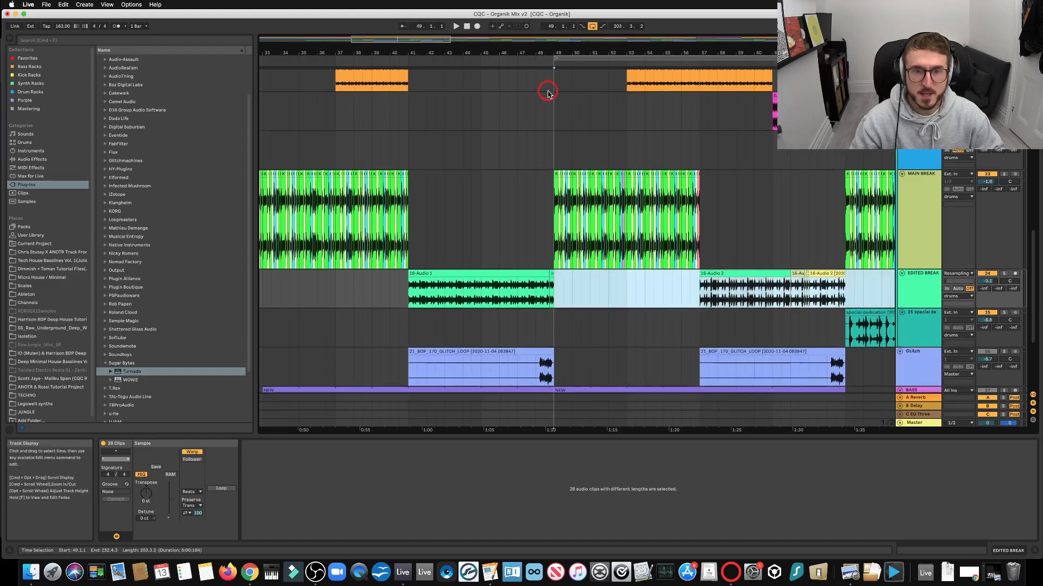
scroll(547, 93, "left", 1)
scroll(528, 169, "down", 3)
scroll(529, 169, "up", 3)
scroll(529, 169, "down", 3)
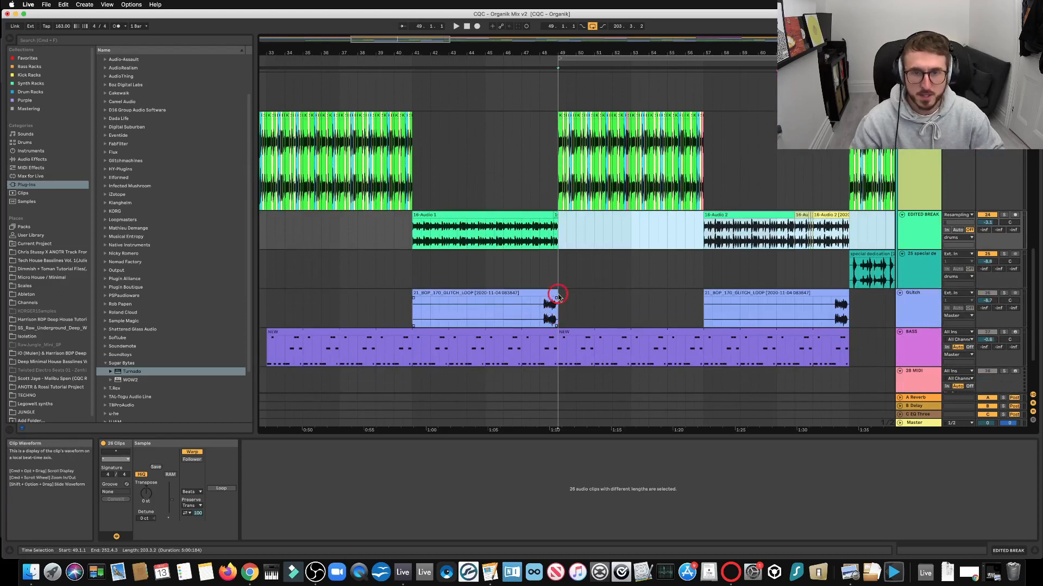
key("space")
scroll(576, 247, "up", 1)
key("space")
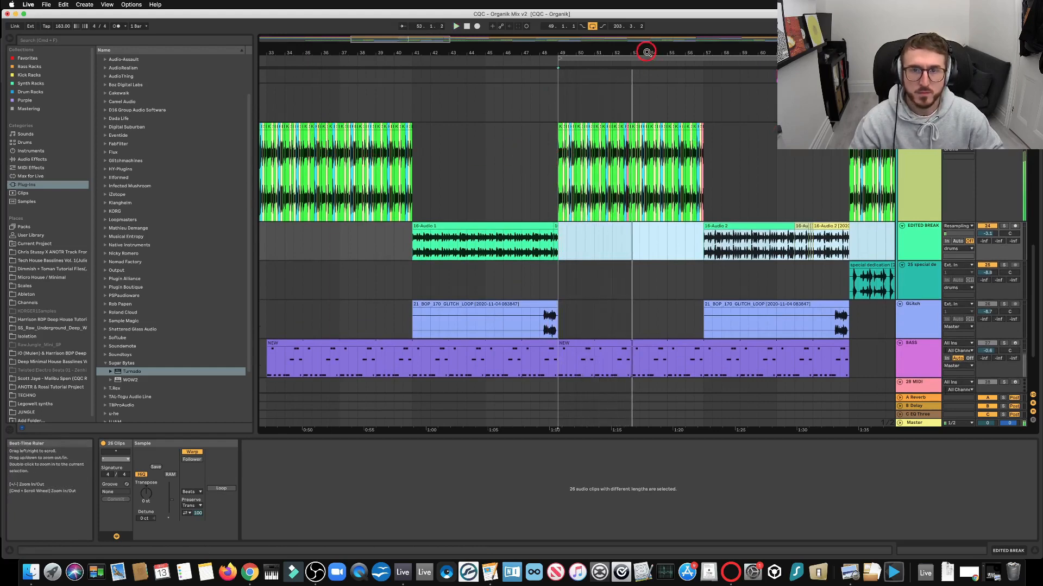
Select the pink SNR clip at 52.4.1 on the MAIN BREAK track to show its sample settings
left_click_drag(646, 52, 646, 51)
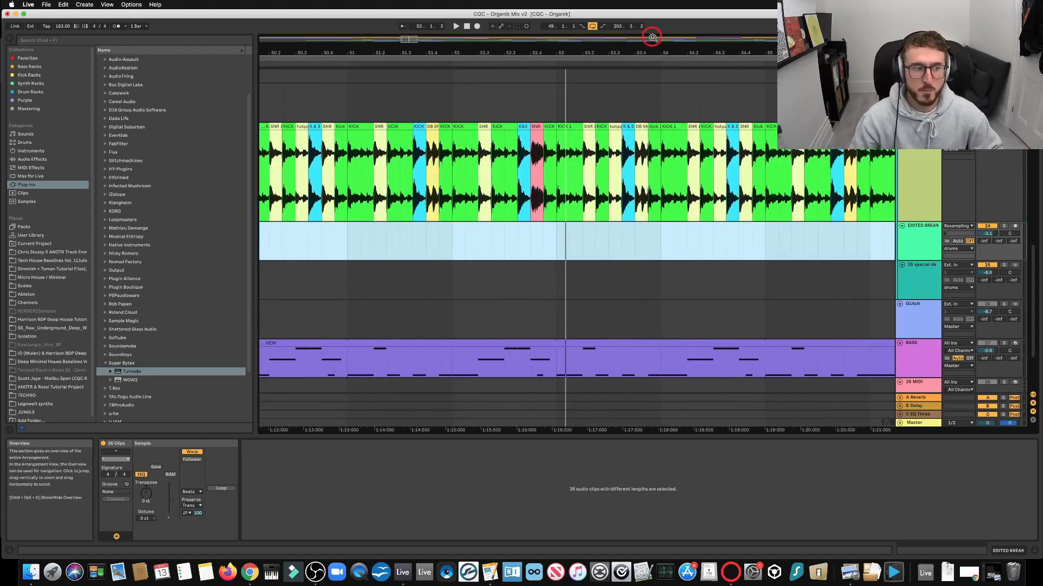
left_click(537, 127)
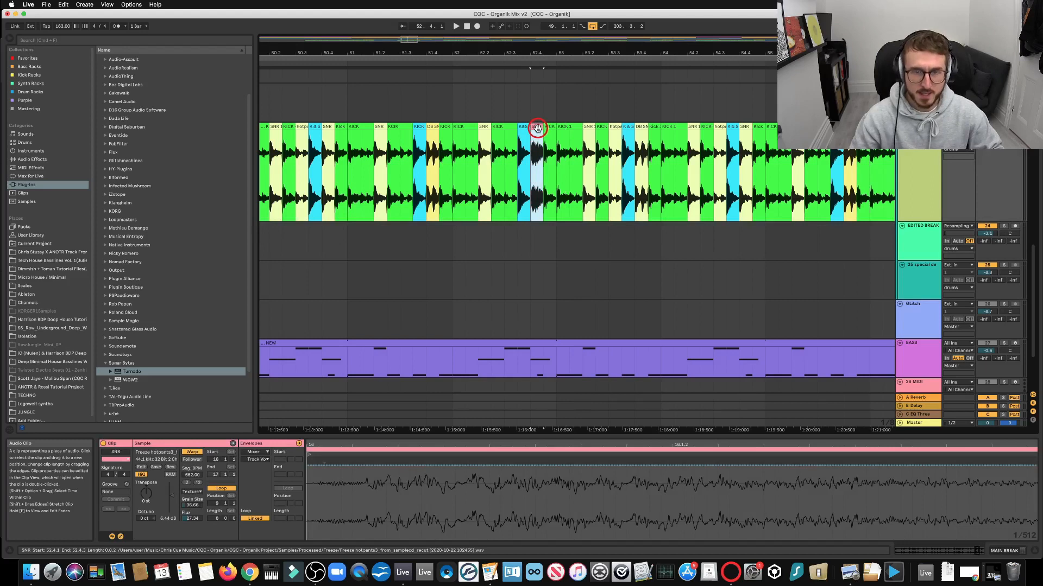
left_click(524, 159)
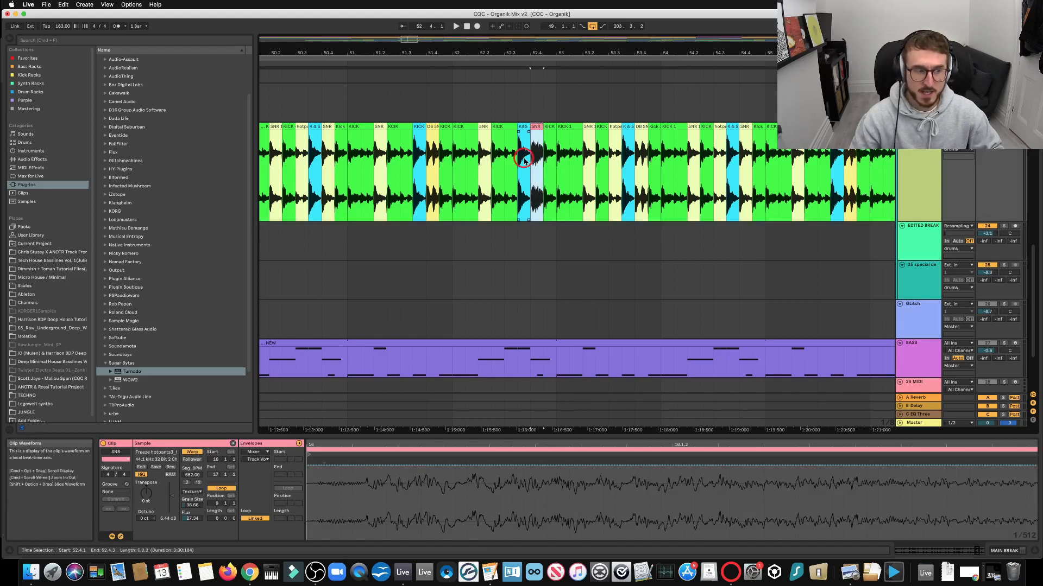
left_click(537, 128)
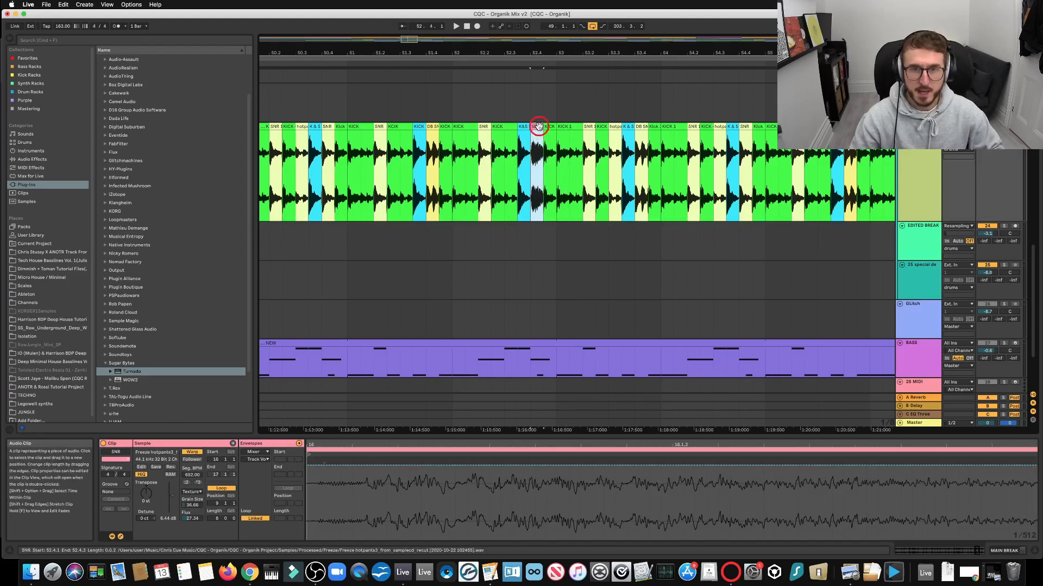
Review the warp mode options of the SNR clip, keep Texture, and inspect its Grain Size and Flux controls
scroll(533, 135, "left", 1)
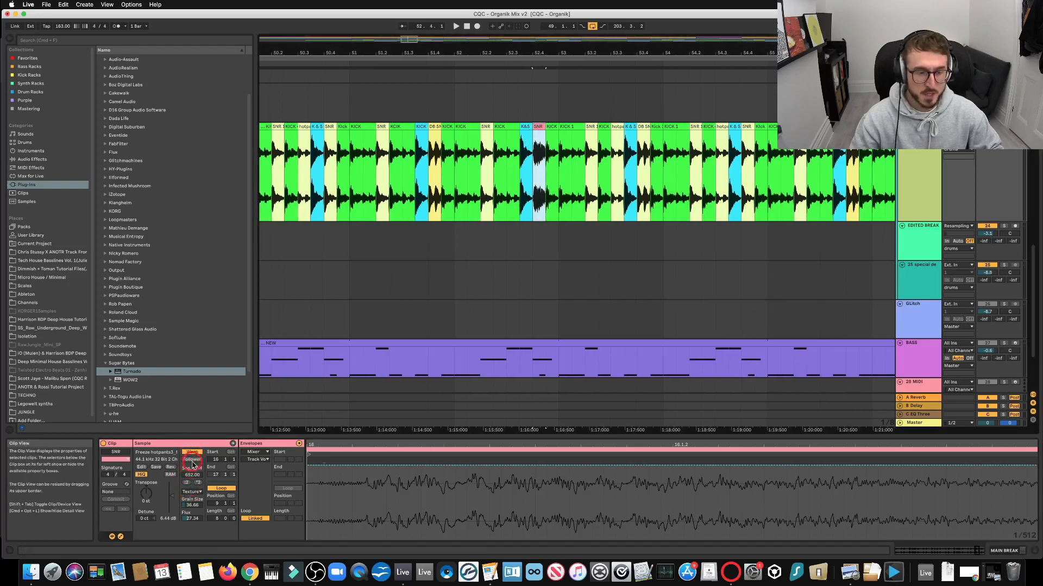
left_click(190, 491)
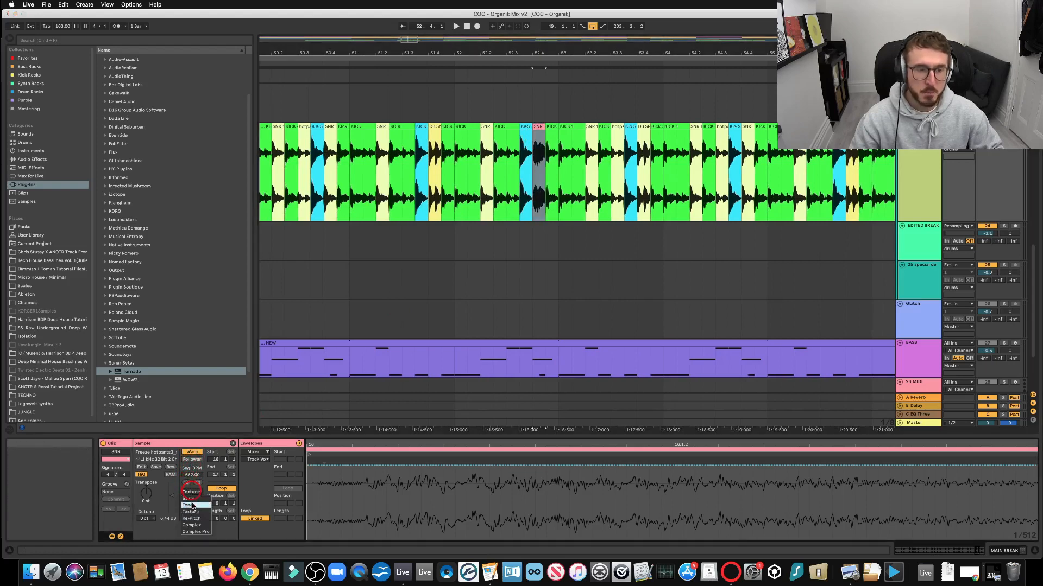
left_click(194, 492)
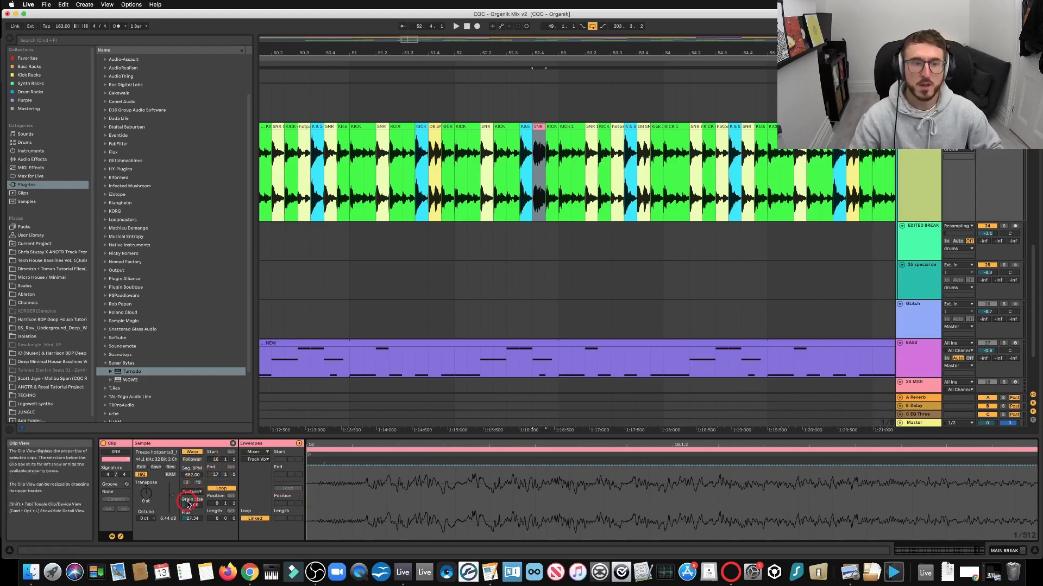
left_click(187, 517)
left_click_drag(188, 518, 187, 508)
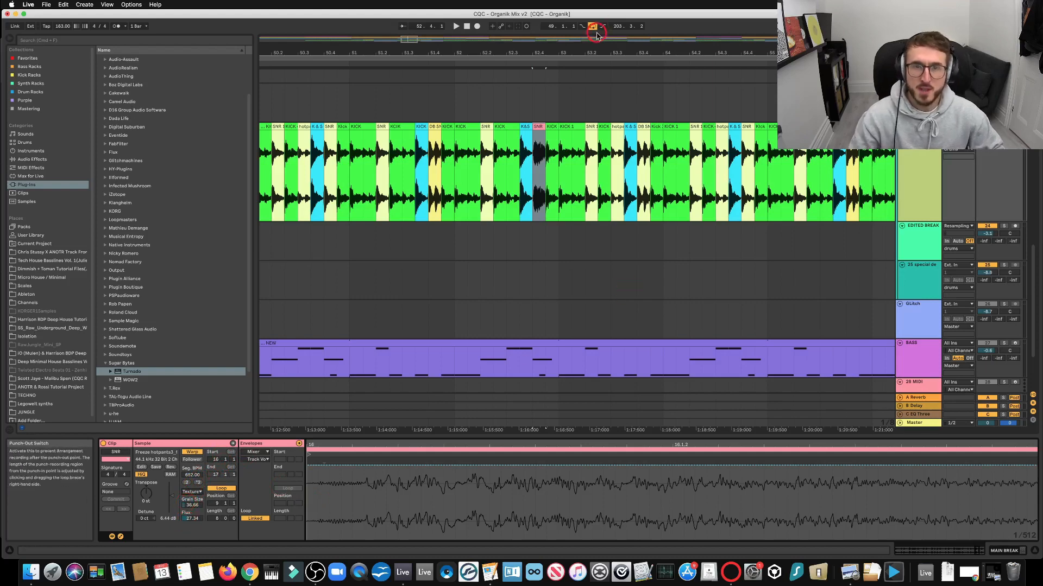
Move the arrangement loop start to 56.2.1 and play the end of the main break section
left_click_drag(572, 52, 659, 86)
key("space")
key("space")
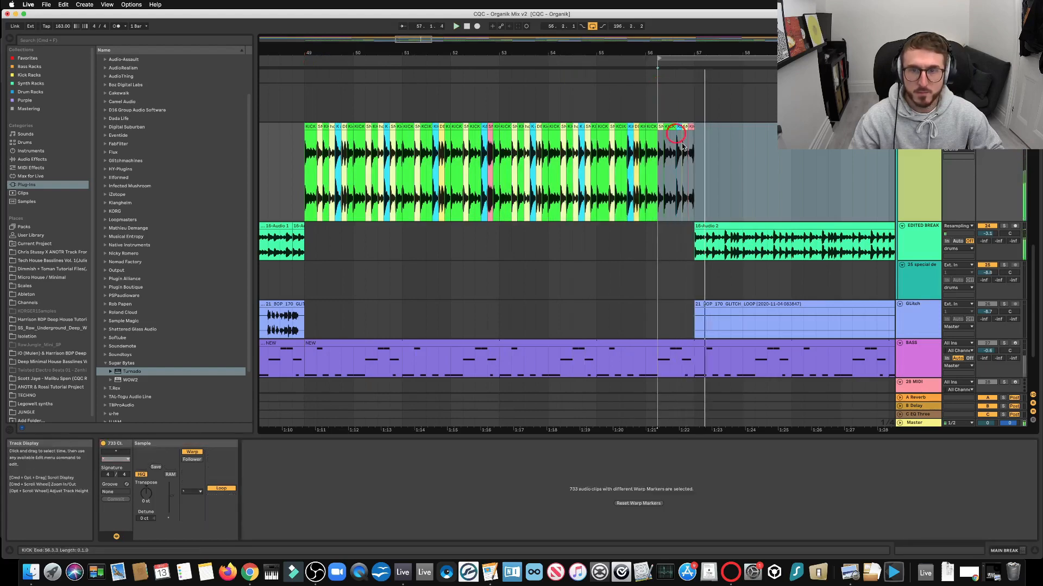
Select the pink KICK clip at 56.4.3 that ends the MAIN BREAK section and show its sample settings
left_click(694, 135)
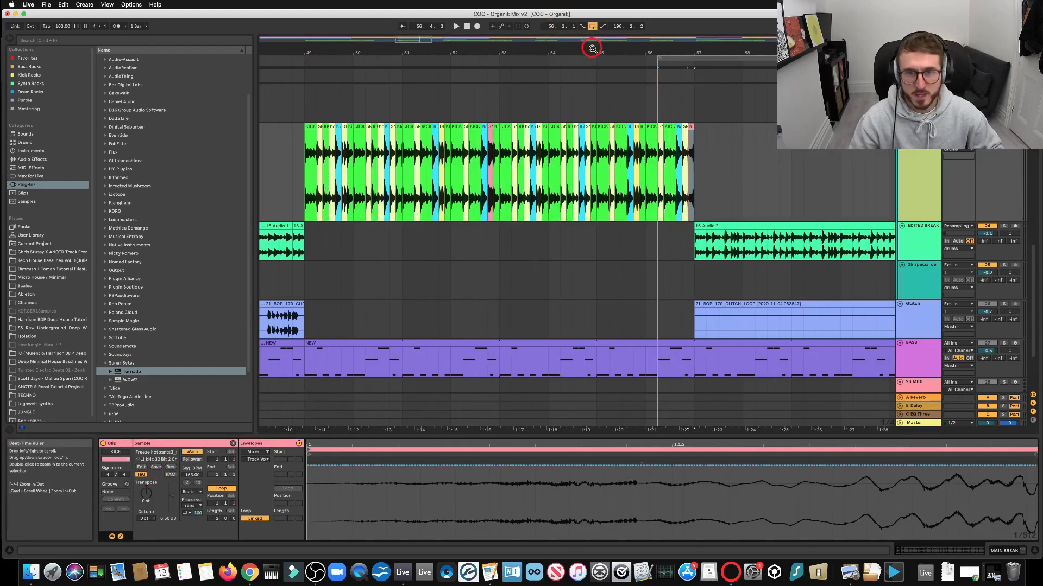
scroll(592, 48, "down", 10)
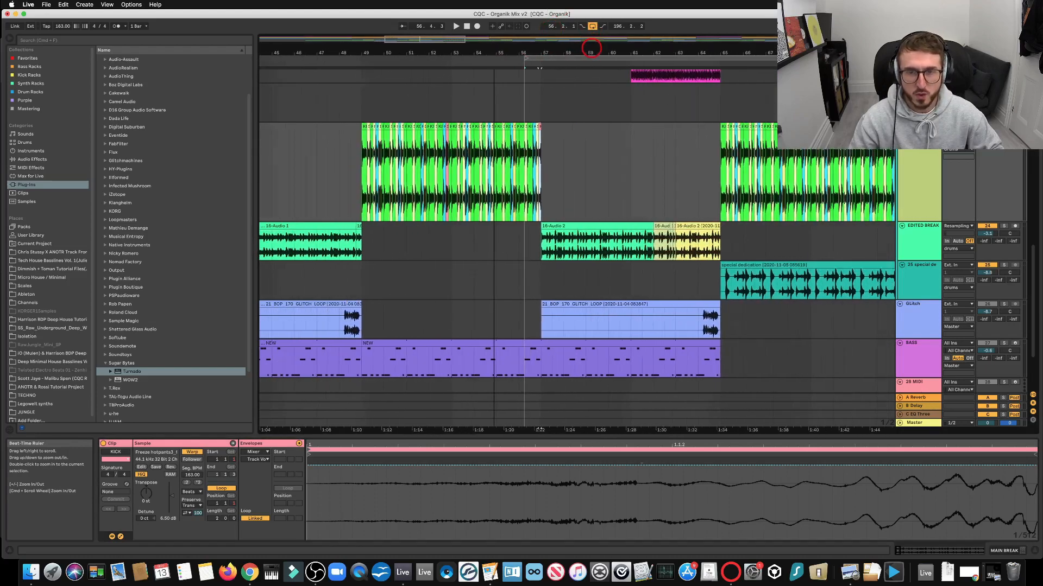
scroll(592, 48, "down", 10)
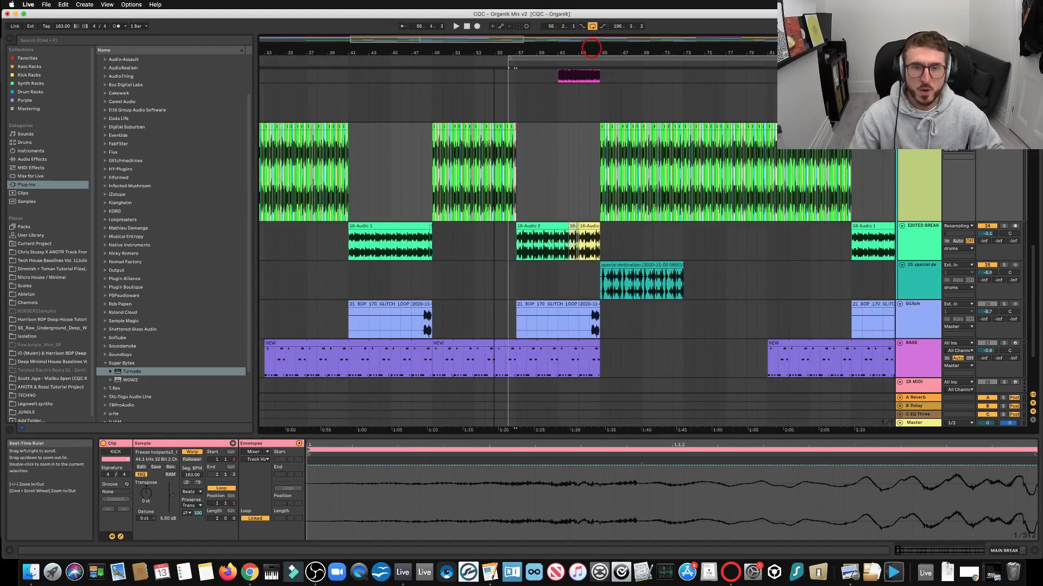
scroll(592, 48, "down", 1)
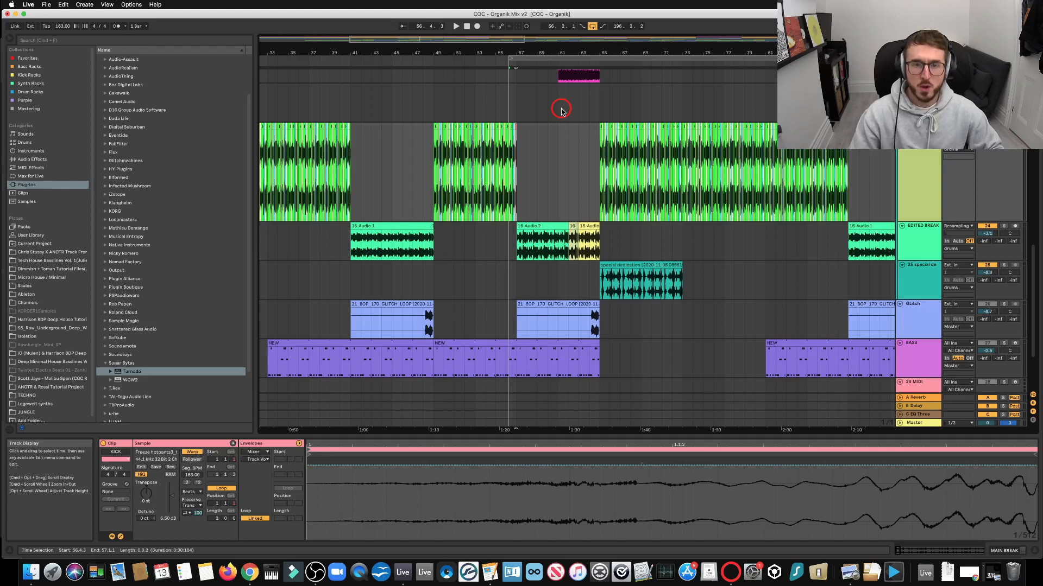